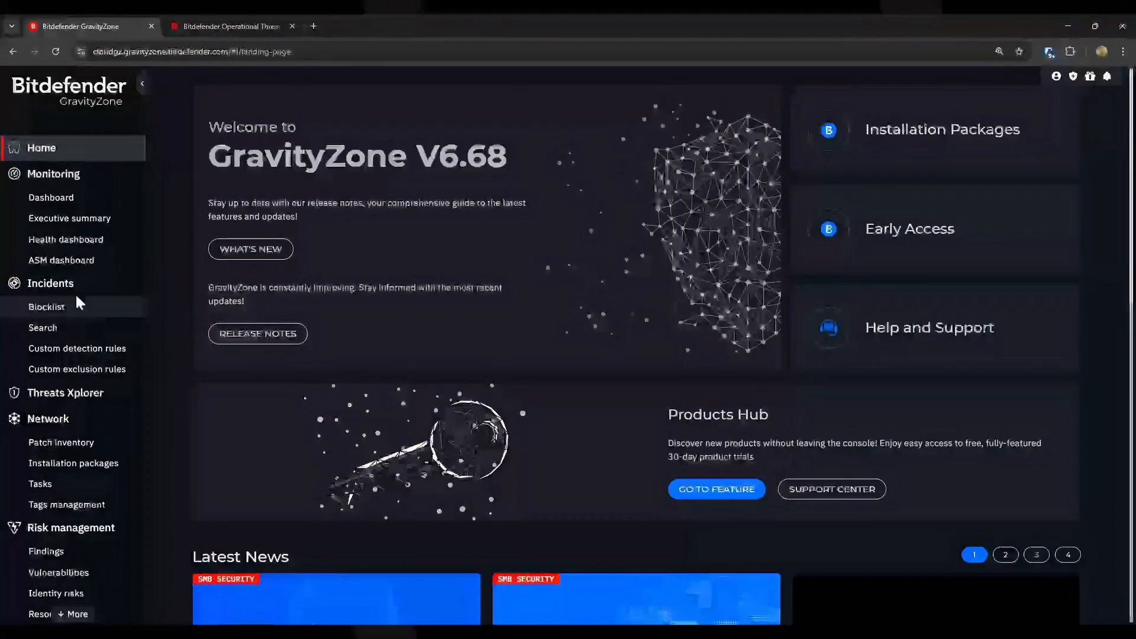
Open the list of all incidents
{"action": "scroll", "coordinate": [83, 303], "scroll_direction": "down", "scroll_amount": 2}
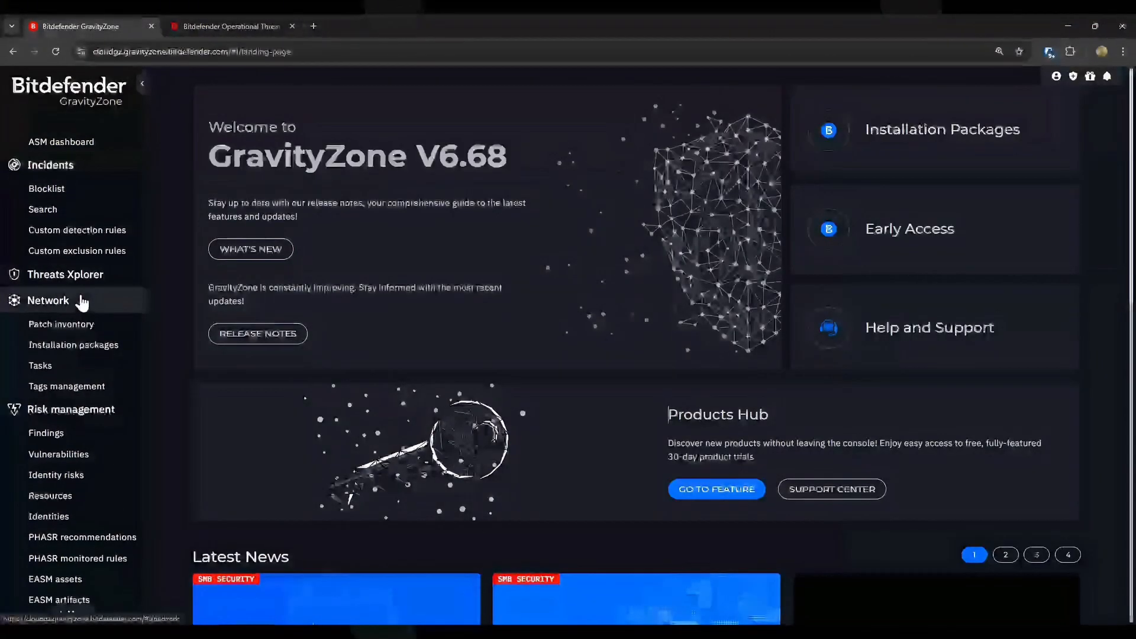
{"action": "scroll", "coordinate": [83, 303], "scroll_direction": "down", "scroll_amount": 1}
{"action": "scroll", "coordinate": [88, 304], "scroll_direction": "up", "scroll_amount": 3}
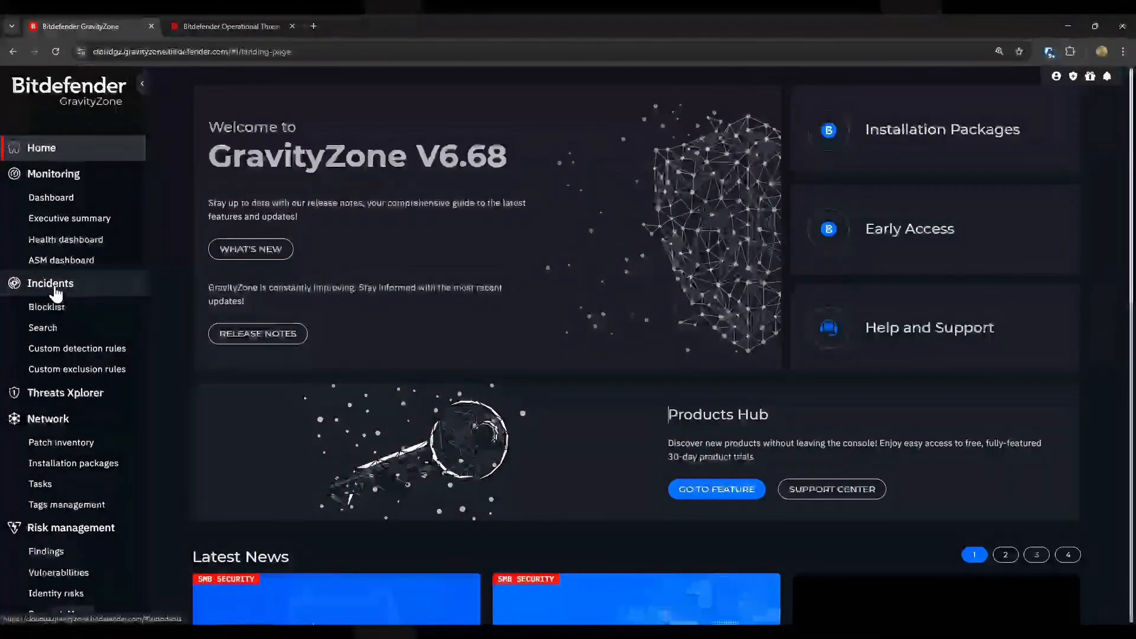
{"action": "left_click", "coordinate": [54, 286]}
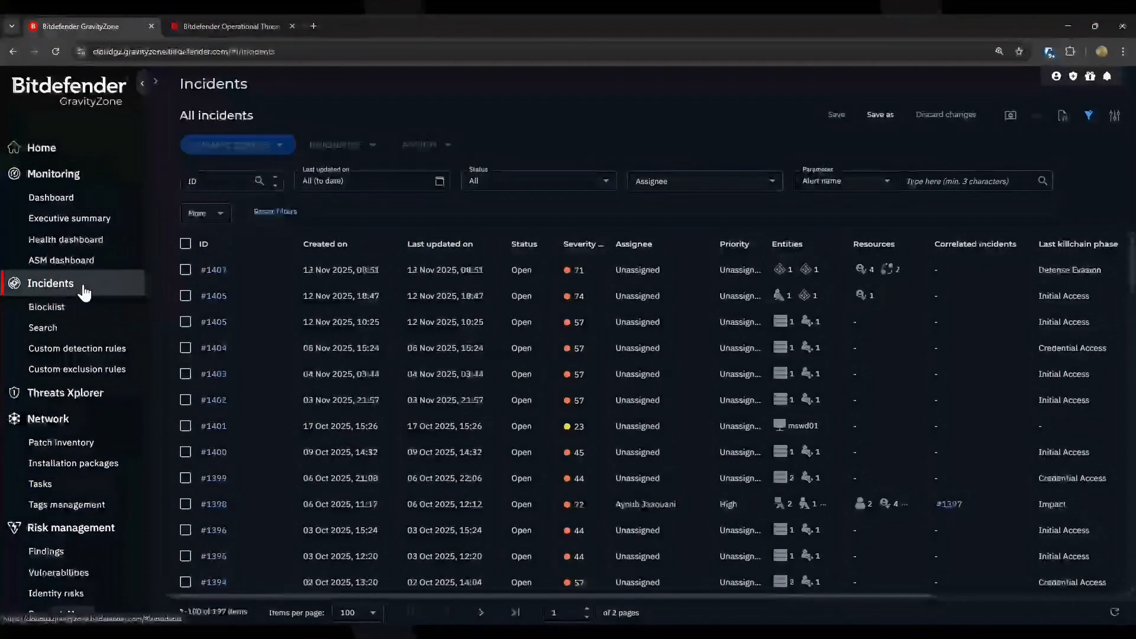
{"action": "scroll", "coordinate": [88, 307], "scroll_direction": "down", "scroll_amount": 10}
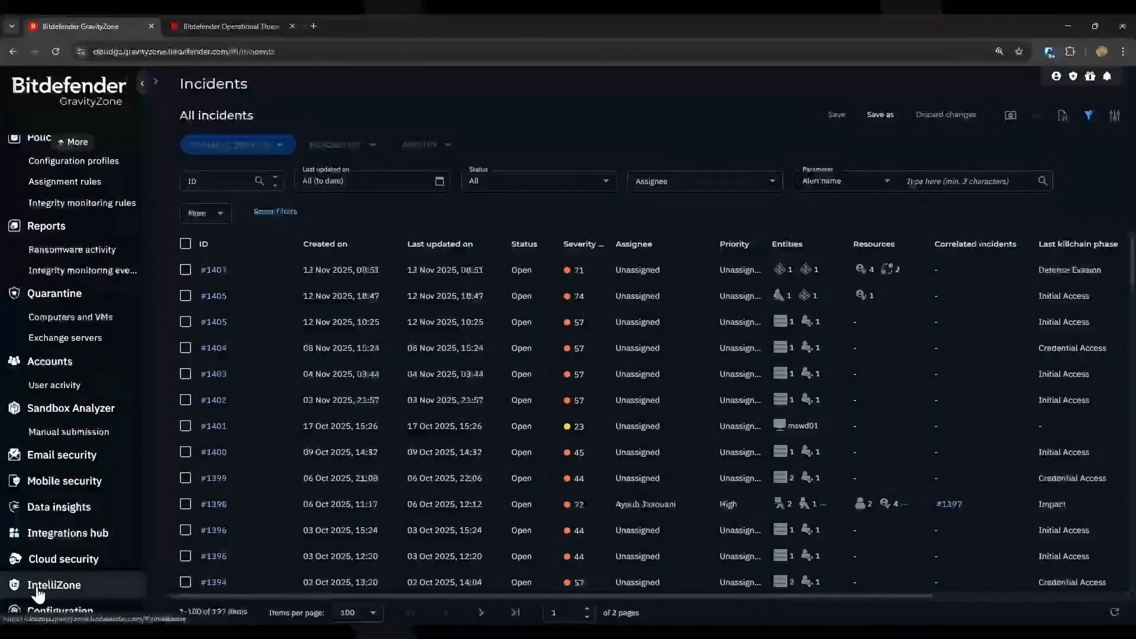
{"action": "scroll", "coordinate": [94, 530], "scroll_direction": "up", "scroll_amount": 6}
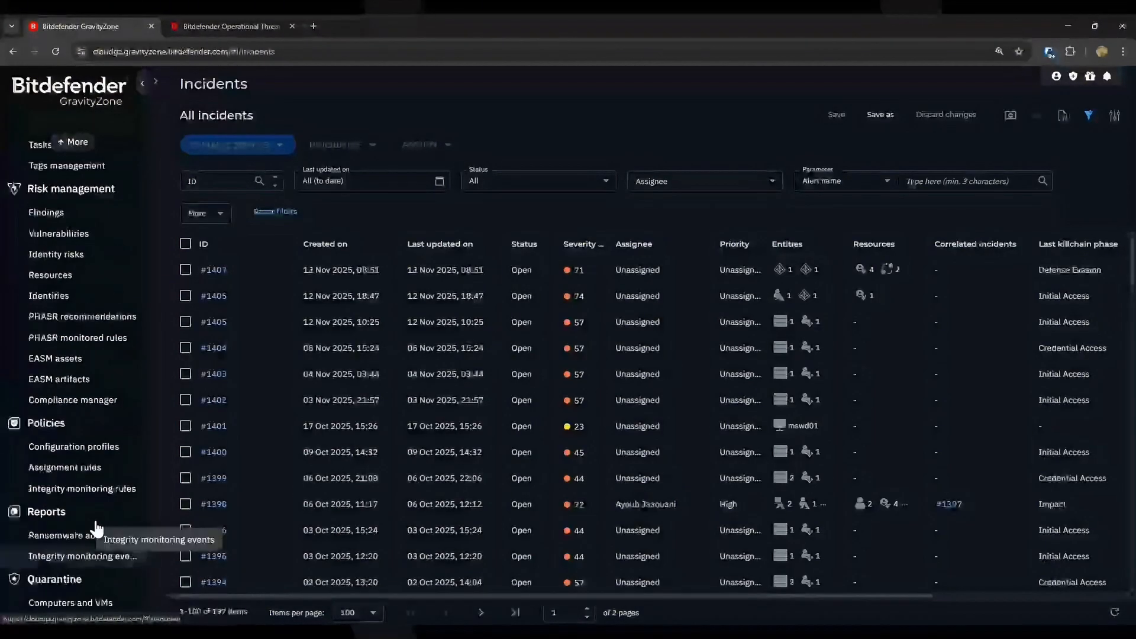
{"action": "scroll", "coordinate": [90, 520], "scroll_direction": "up", "scroll_amount": 5}
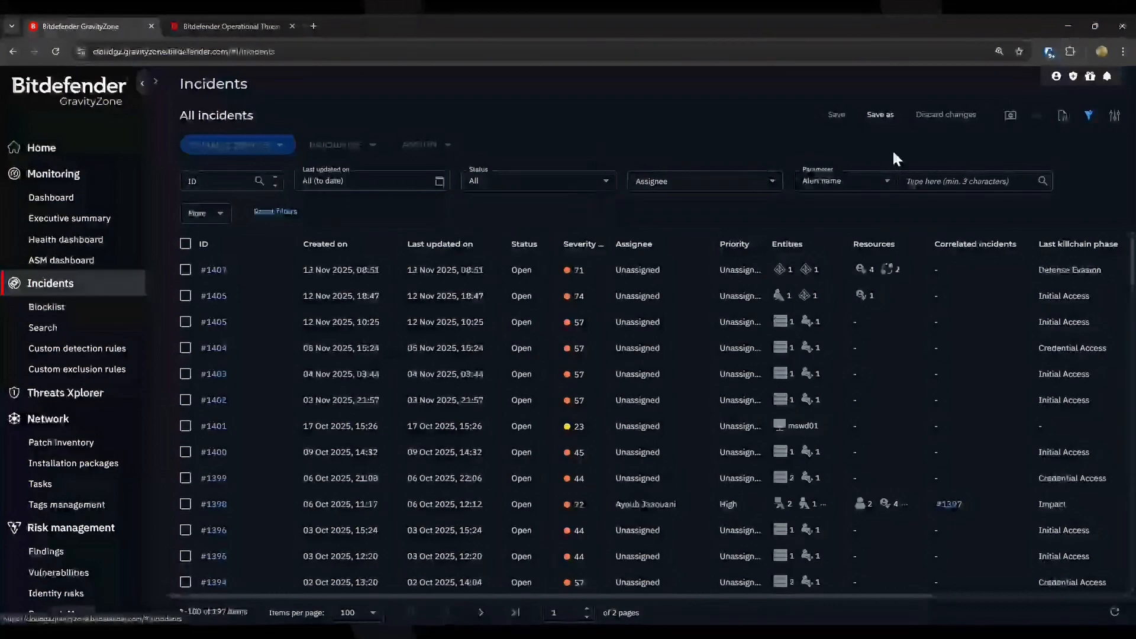
Reset the incident filters and add all additional filter fields above the list
{"action": "left_click", "coordinate": [274, 211]}
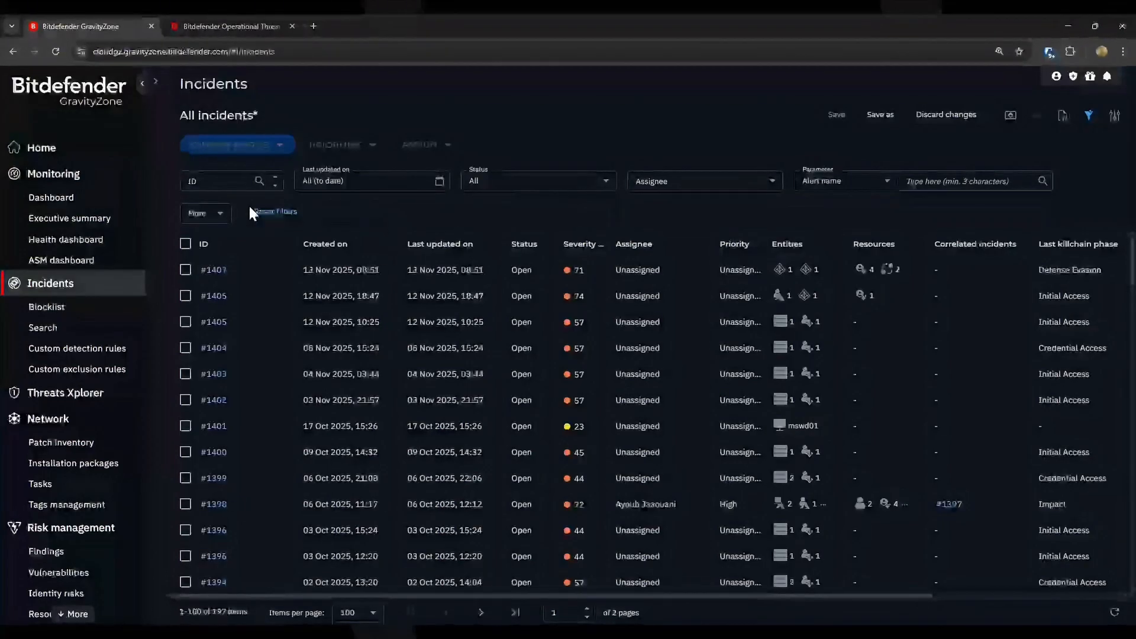
{"action": "left_click", "coordinate": [211, 217]}
{"action": "left_click", "coordinate": [193, 274]}
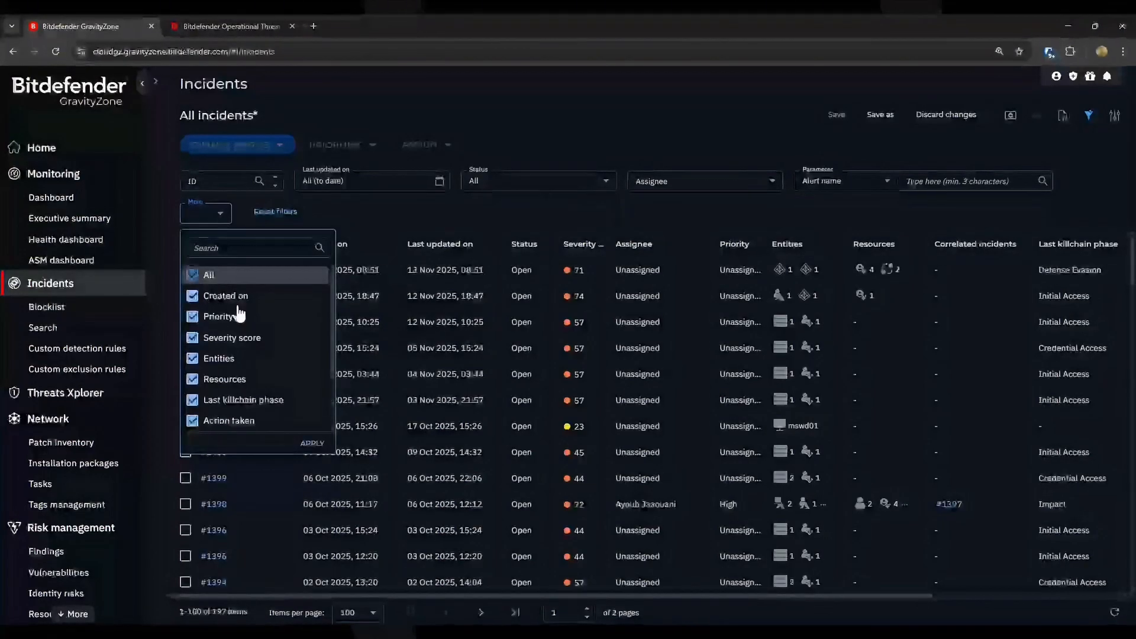
{"action": "left_click", "coordinate": [309, 444]}
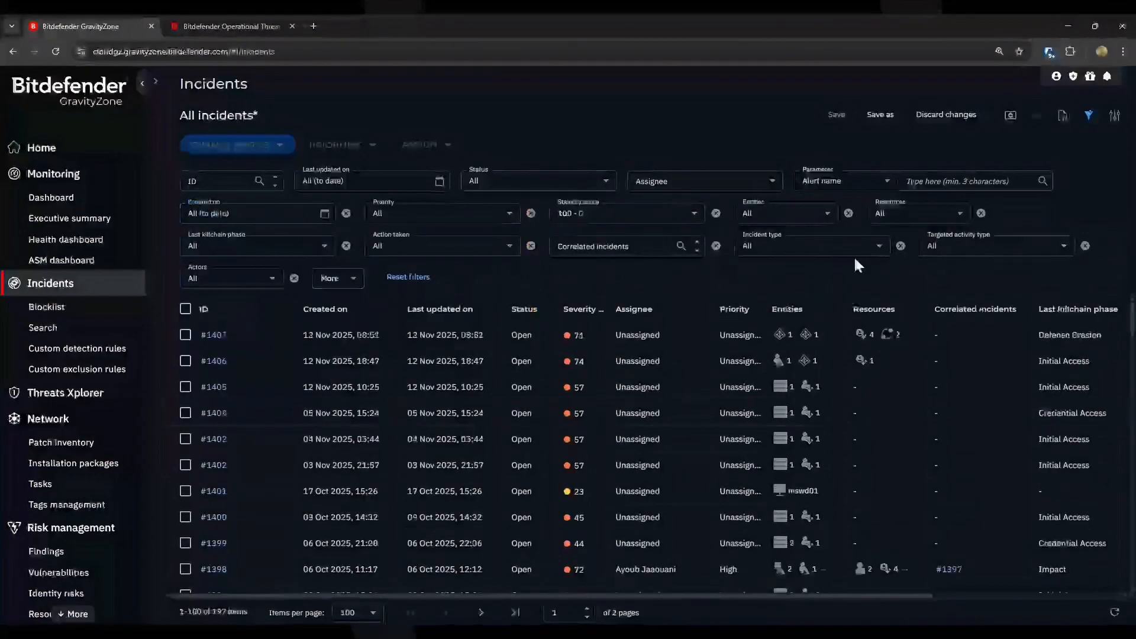
Filter the incidents by incident type, keeping only Organization incident and excluding Endpoint incident
{"action": "left_click", "coordinate": [883, 247]}
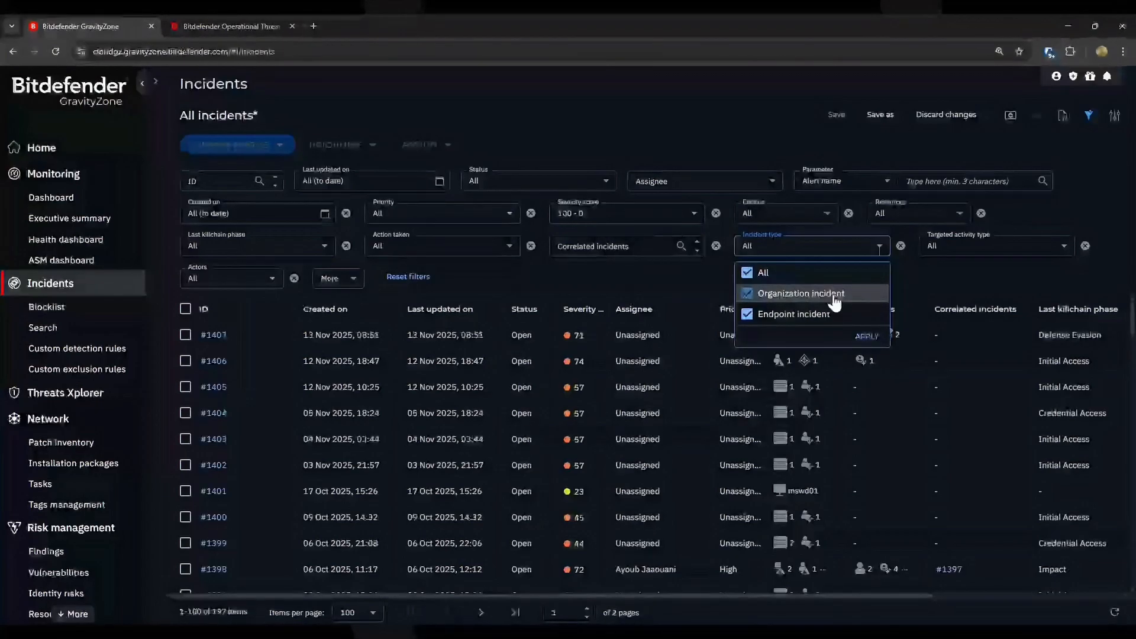
{"action": "left_click", "coordinate": [786, 319]}
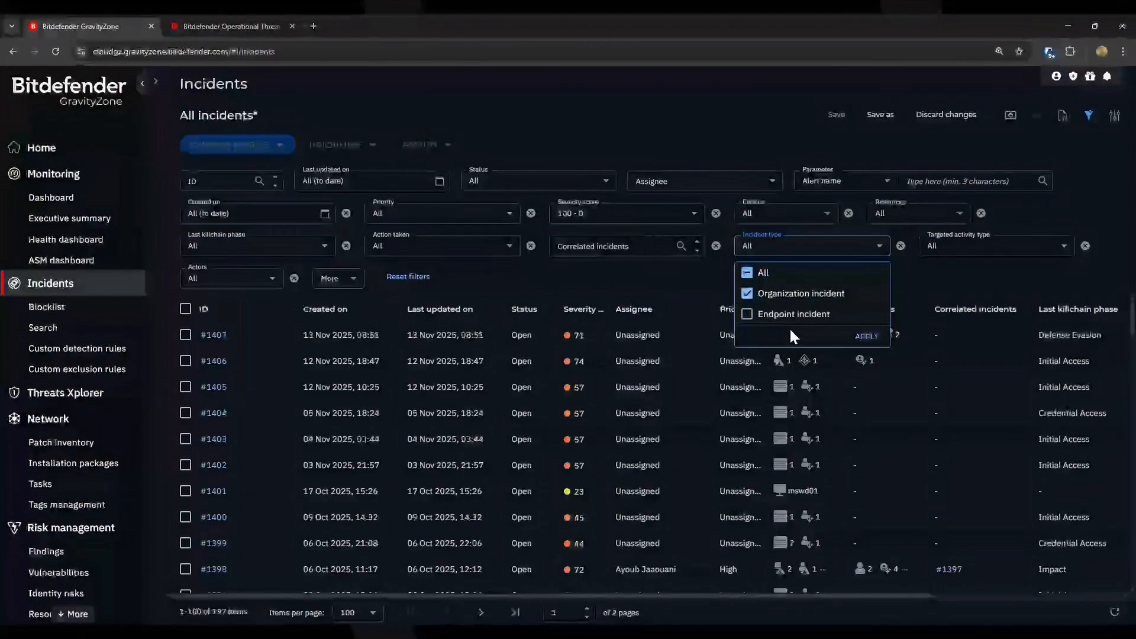
{"action": "left_click", "coordinate": [868, 336]}
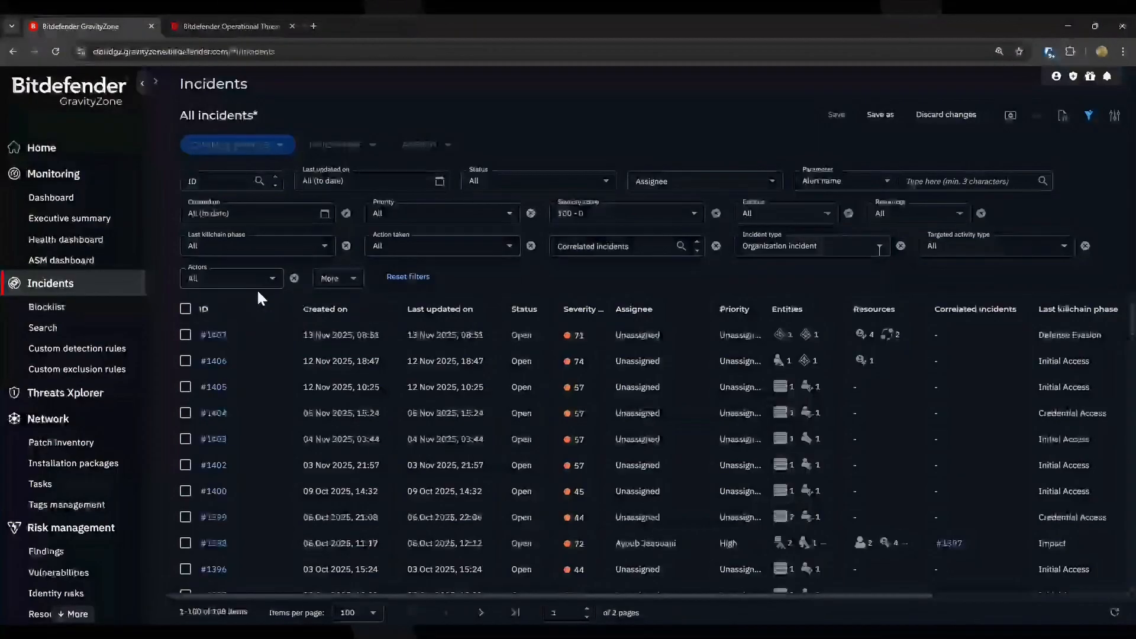
Filter the incidents by actor, selecting both APT28 and Lazarus Group
{"action": "left_click", "coordinate": [273, 284]}
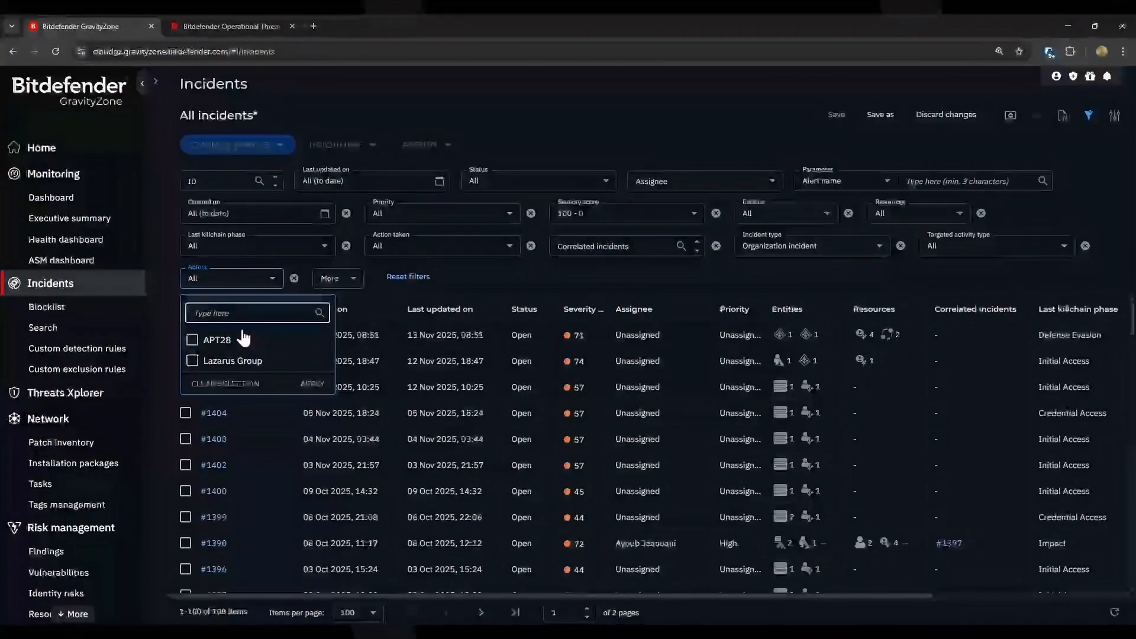
{"action": "left_click", "coordinate": [192, 340]}
{"action": "left_click", "coordinate": [192, 361]}
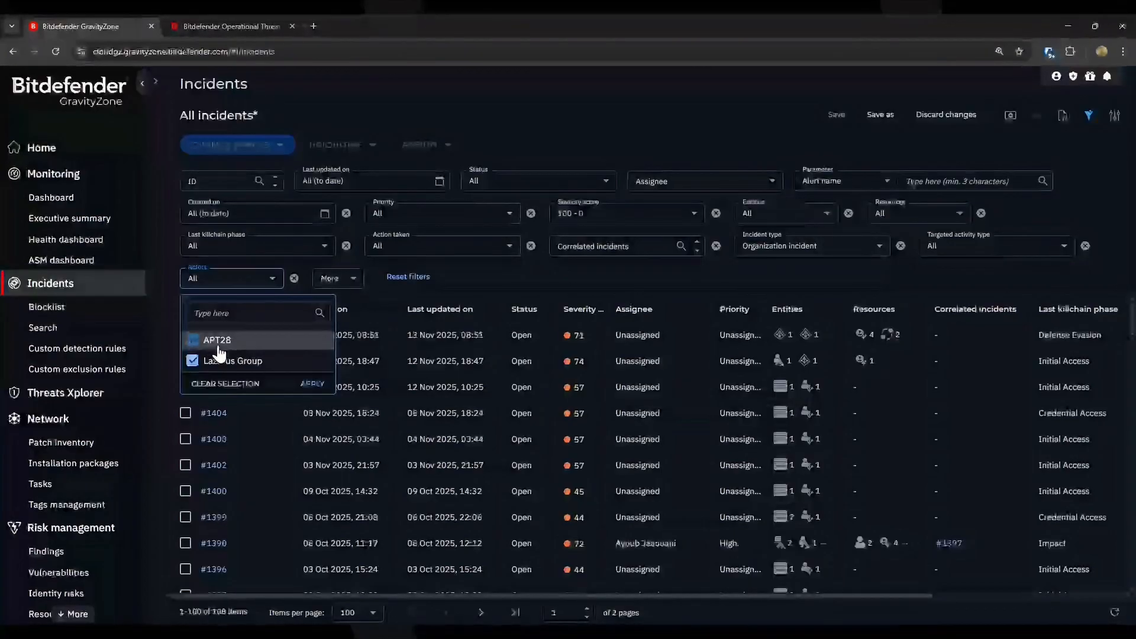
{"action": "left_click", "coordinate": [313, 385]}
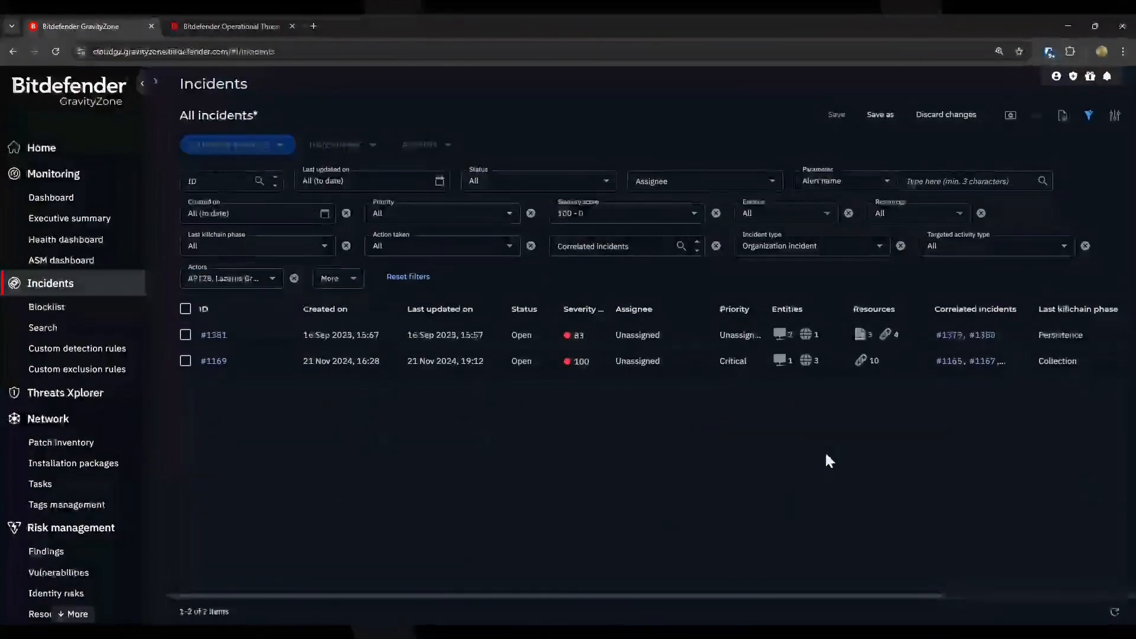
Open incident #1381 and review its overview, from the summary and highlights to the ATT&CK tactics and techniques
{"action": "left_click", "coordinate": [213, 334]}
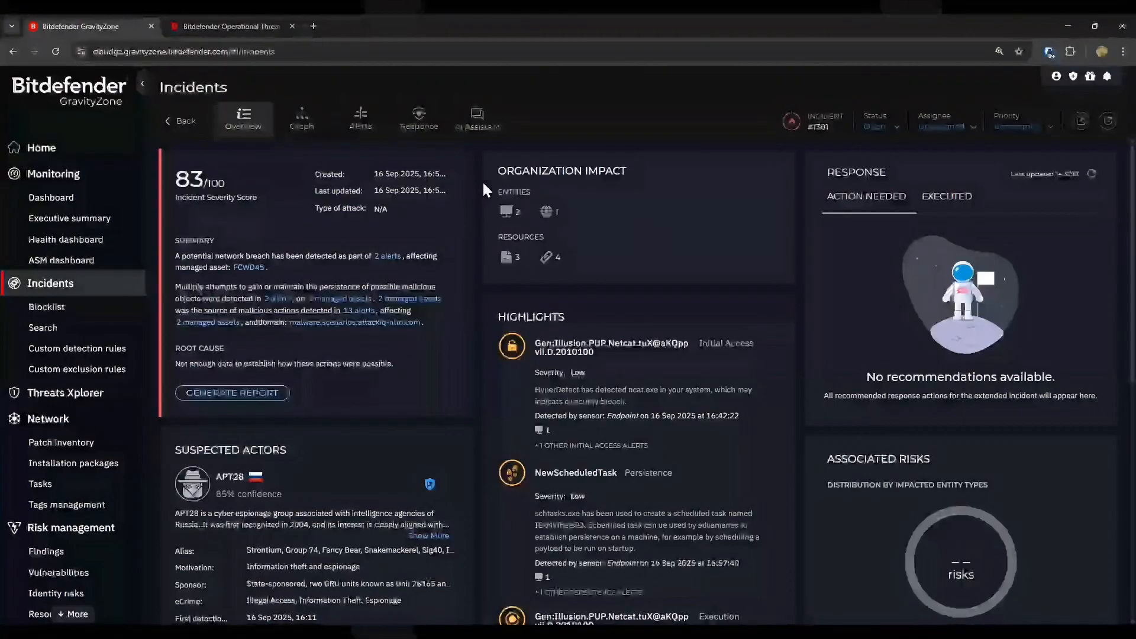
{"action": "scroll", "coordinate": [904, 300], "scroll_direction": "down", "scroll_amount": 2}
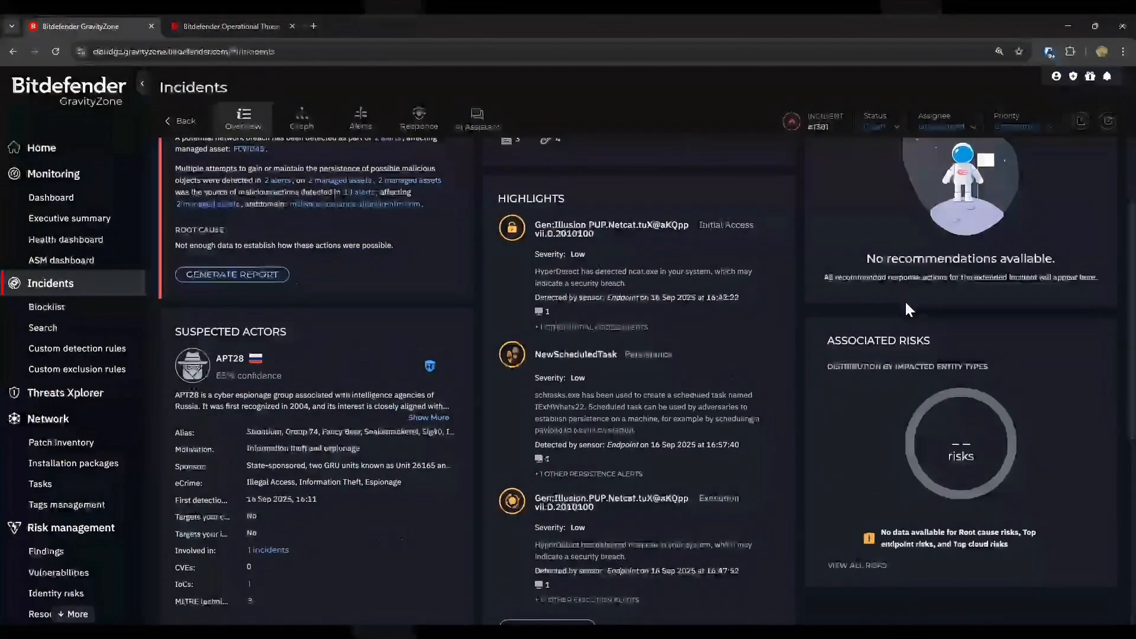
{"action": "scroll", "coordinate": [897, 316], "scroll_direction": "up", "scroll_amount": 2}
{"action": "scroll", "coordinate": [680, 287], "scroll_direction": "down", "scroll_amount": 5}
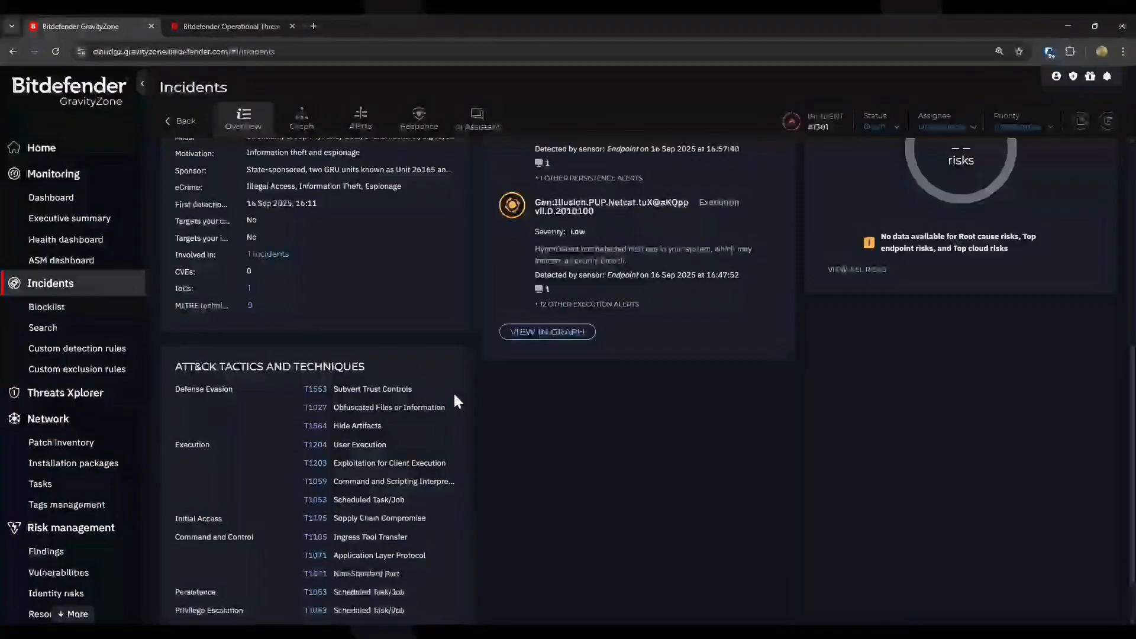
{"action": "scroll", "coordinate": [464, 416], "scroll_direction": "down", "scroll_amount": 1}
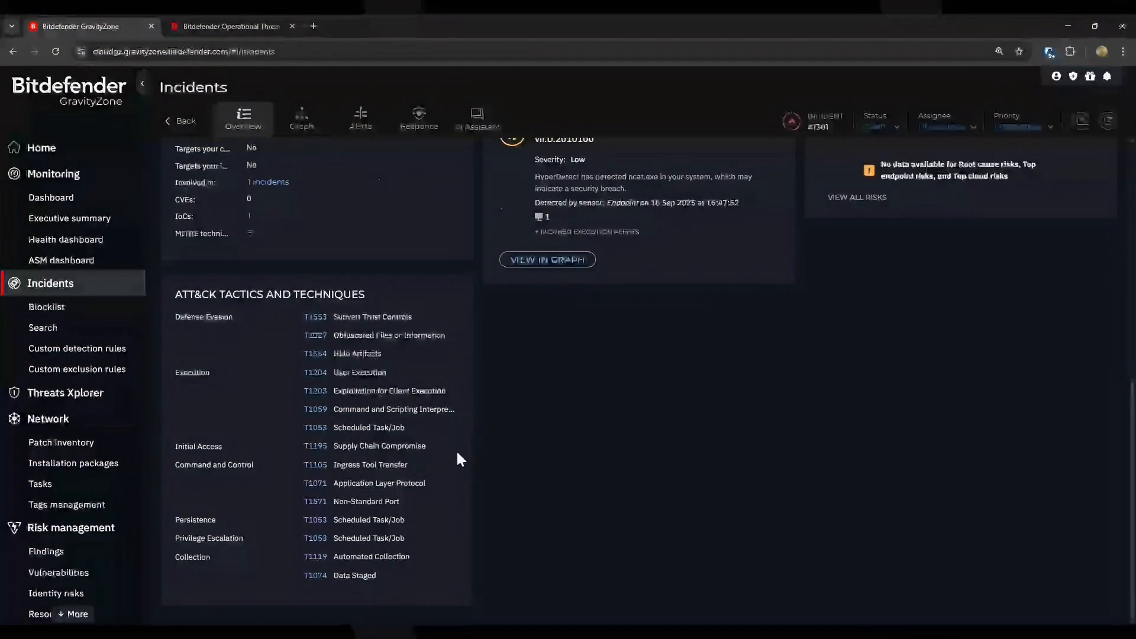
{"action": "scroll", "coordinate": [459, 456], "scroll_direction": "up", "scroll_amount": 5}
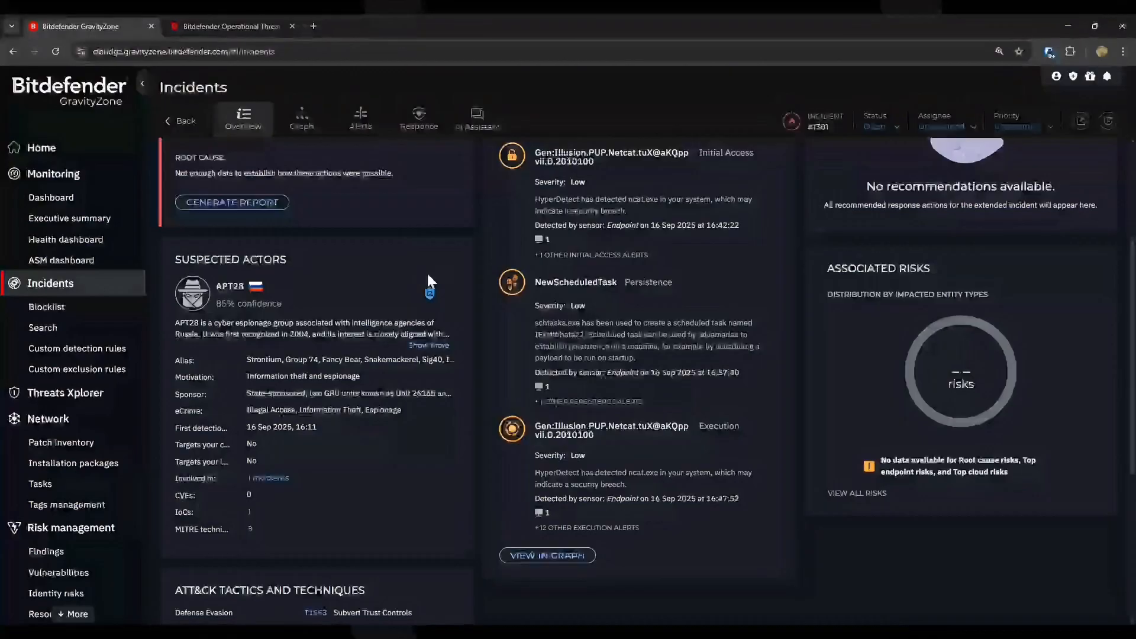
Expand the full description of suspected actor APT28 and examine it together with the attribution confidence
{"action": "left_click", "coordinate": [431, 345]}
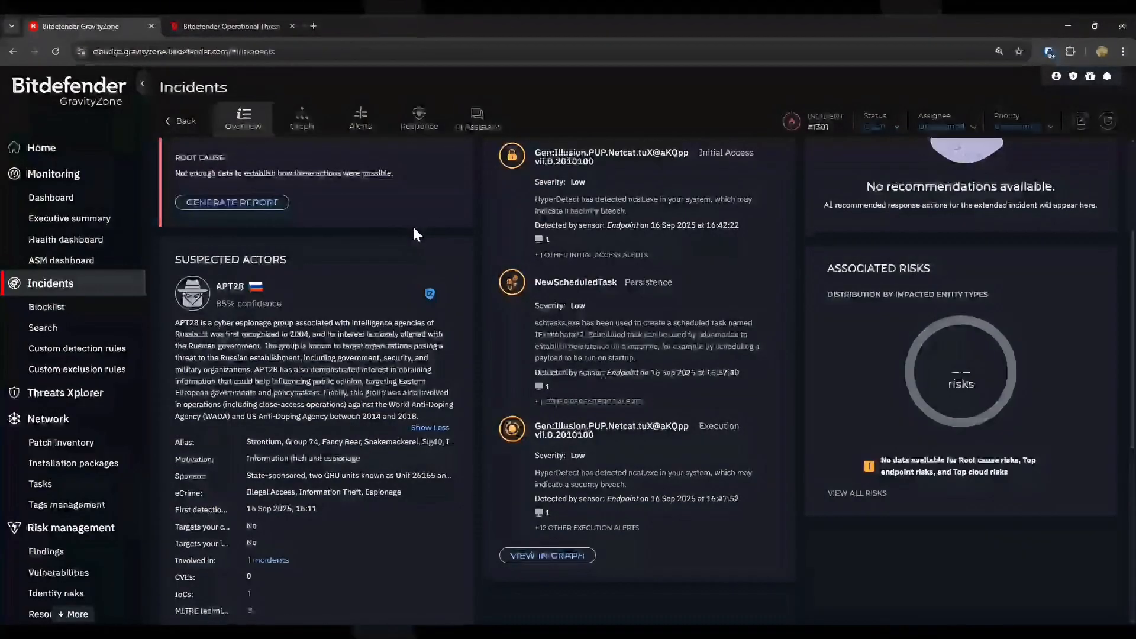
{"action": "left_click_drag", "start_coordinate": [215, 284], "coordinate": [258, 303]}
{"action": "left_click", "coordinate": [302, 298]}
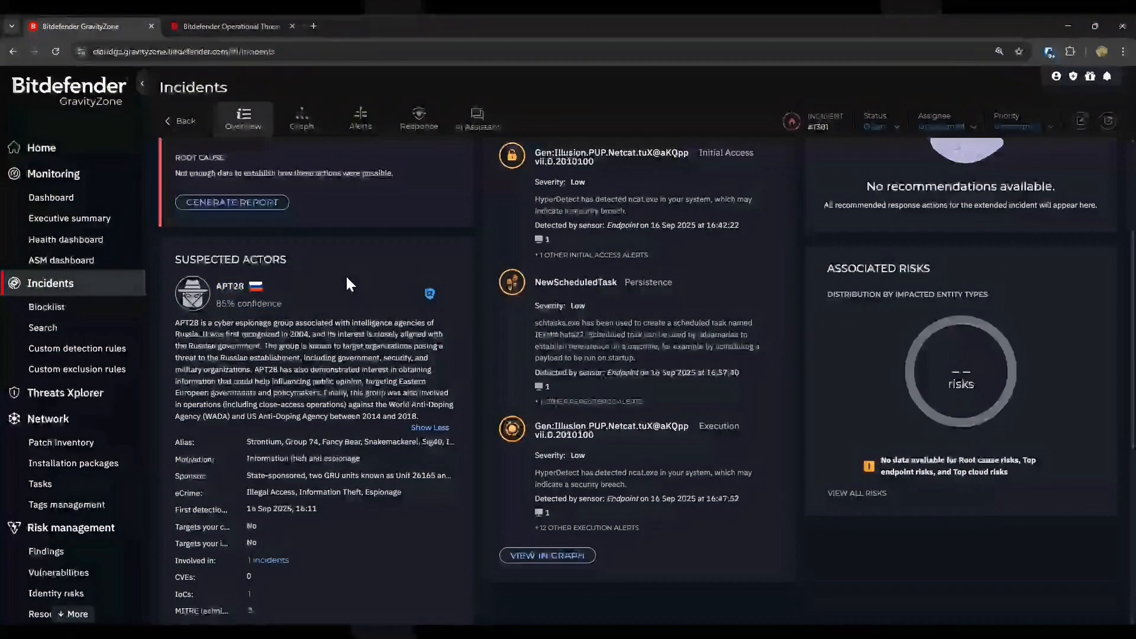
{"action": "left_click_drag", "start_coordinate": [215, 301], "coordinate": [253, 303]}
{"action": "left_click", "coordinate": [261, 304]}
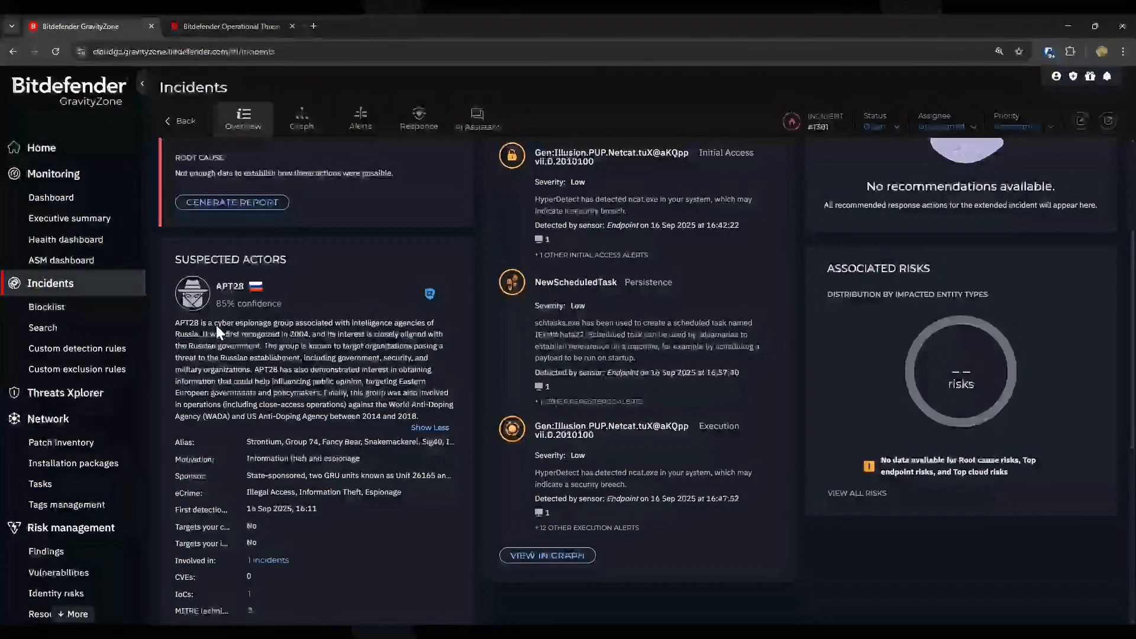
{"action": "left_click_drag", "start_coordinate": [175, 323], "coordinate": [417, 412]}
{"action": "left_click", "coordinate": [355, 383]}
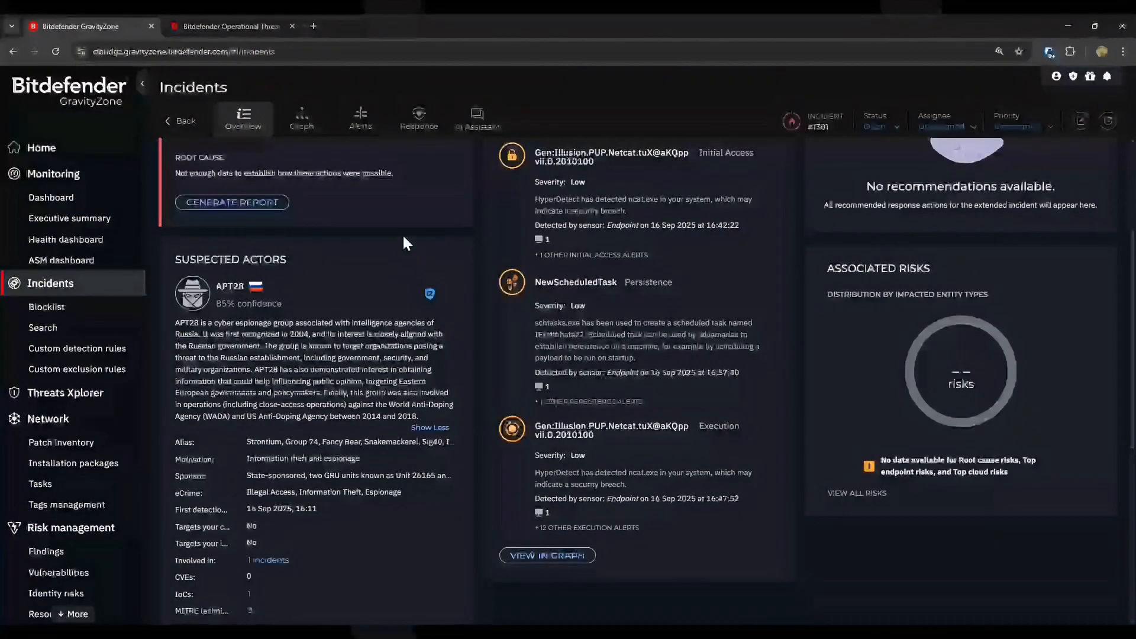
Review the list of MITRE techniques linked to APT28, then the incident's ATT&CK tactics and techniques section
{"action": "scroll", "coordinate": [249, 378], "scroll_direction": "down", "scroll_amount": 1}
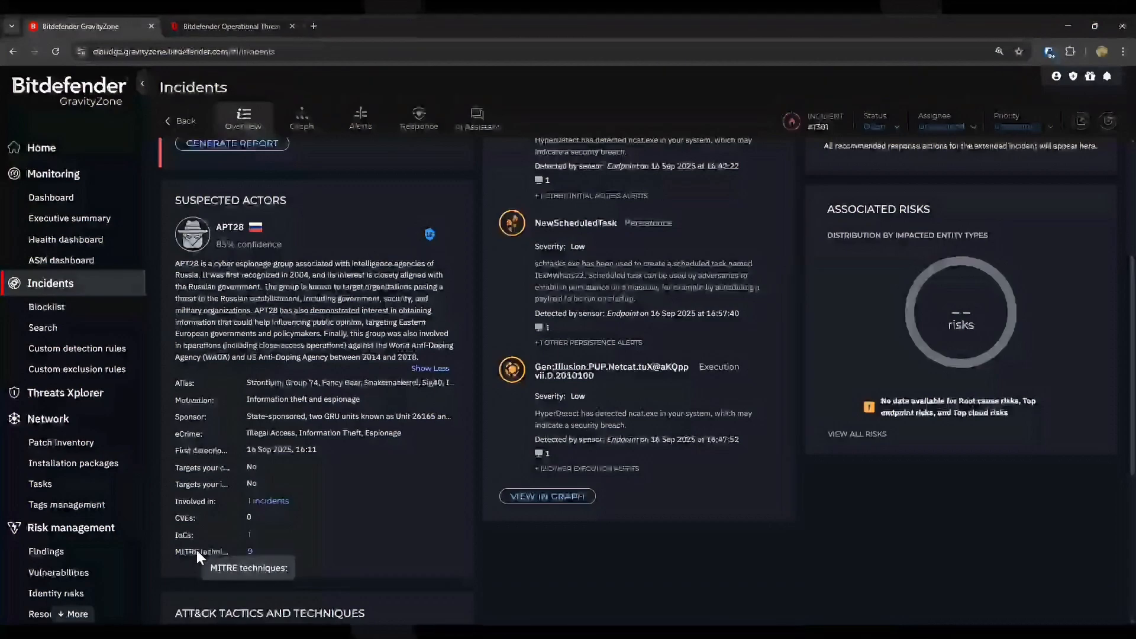
{"action": "left_click", "coordinate": [250, 554]}
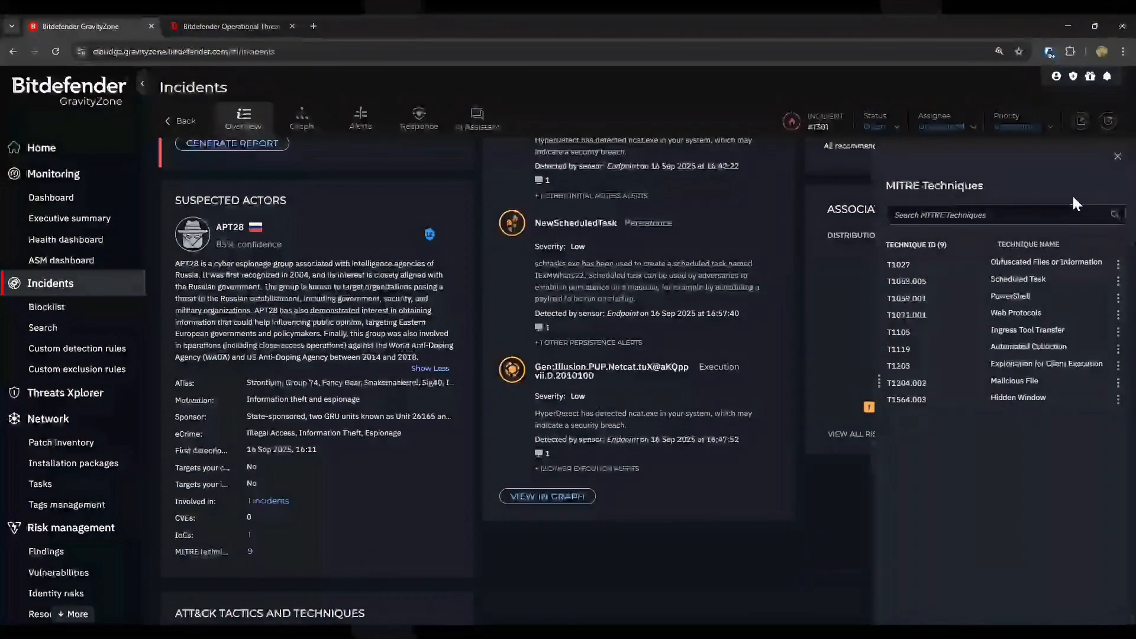
{"action": "left_click_drag", "start_coordinate": [886, 244], "coordinate": [1067, 390]}
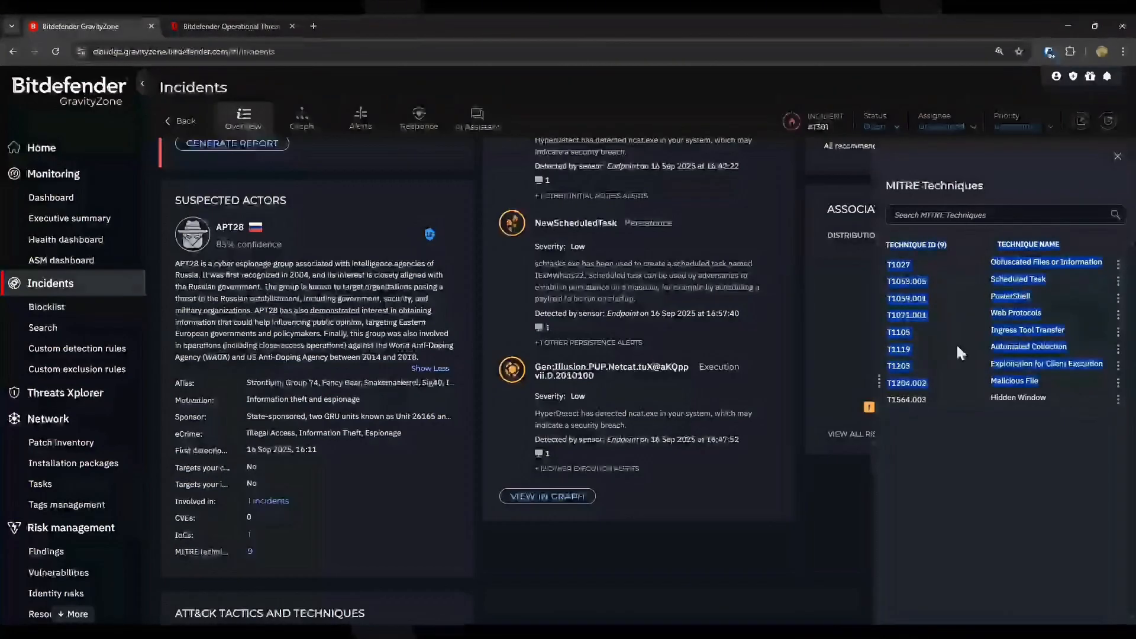
{"action": "left_click", "coordinate": [1009, 255]}
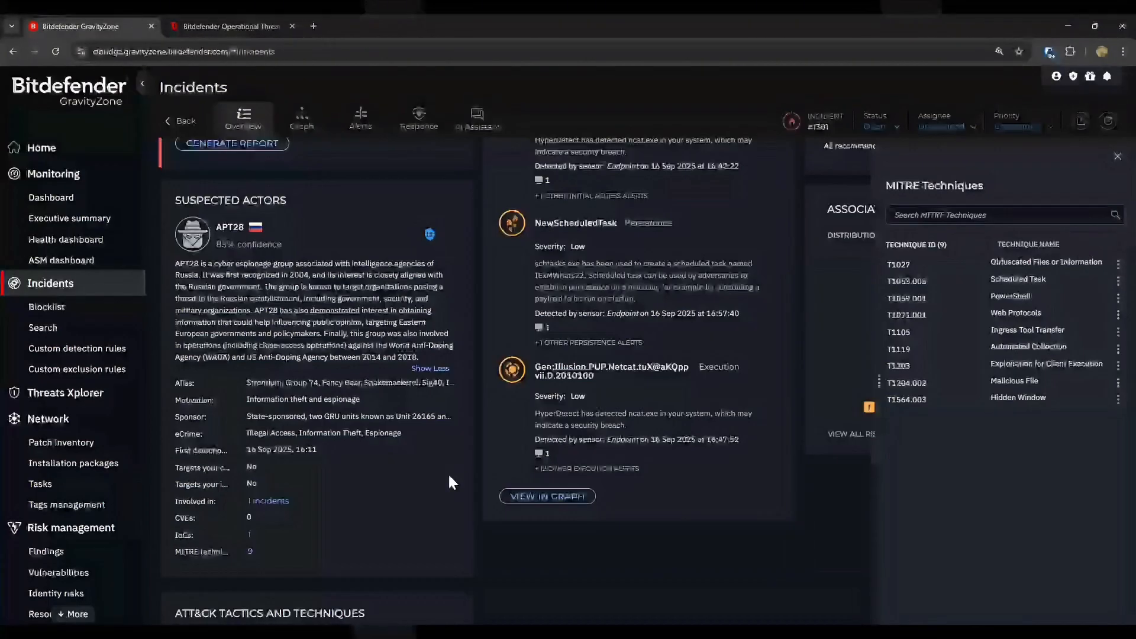
{"action": "left_click", "coordinate": [405, 526]}
{"action": "scroll", "coordinate": [415, 497], "scroll_direction": "down", "scroll_amount": 5}
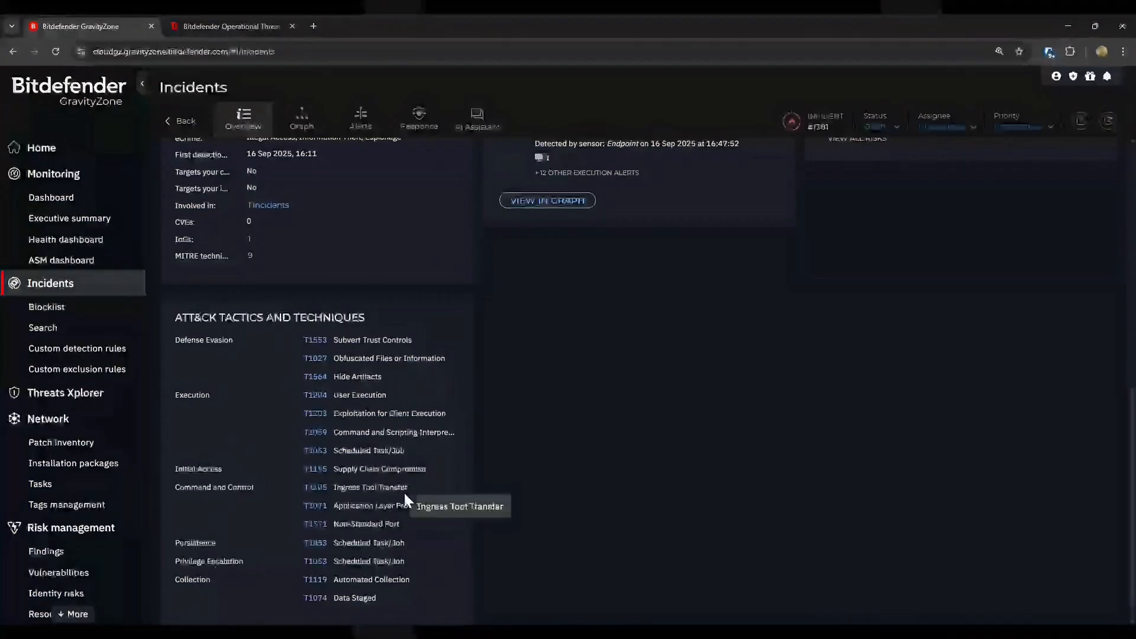
{"action": "scroll", "coordinate": [414, 501], "scroll_direction": "up", "scroll_amount": 3}
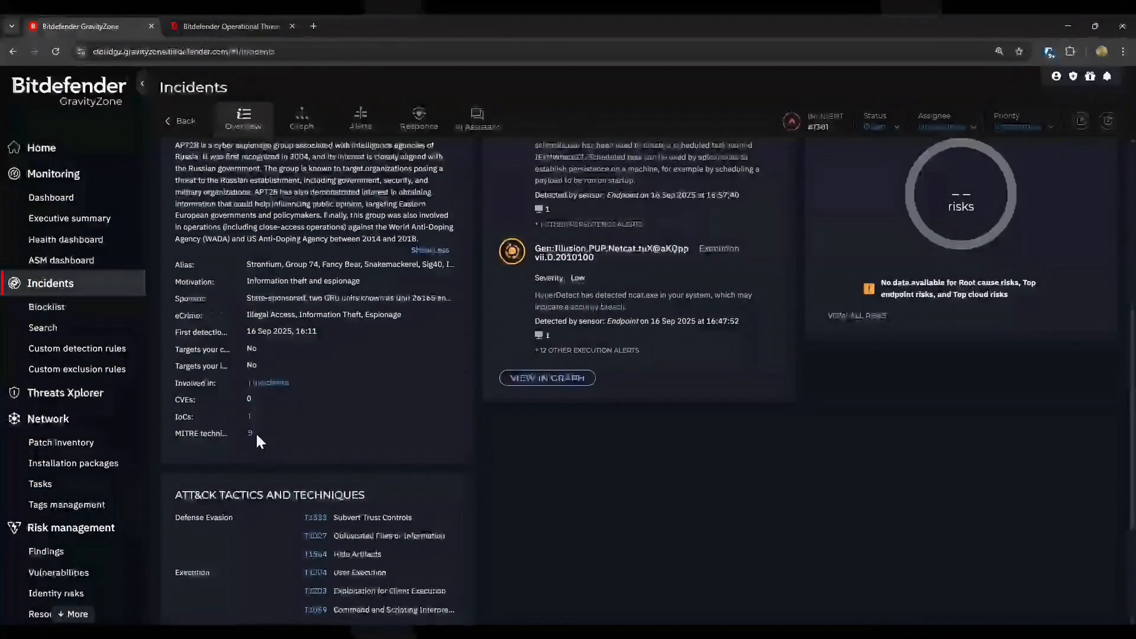
From APT28's MITRE techniques, view the incidents involving T1203, Exploitation for Client Execution, and look through the filtered list
{"action": "left_click", "coordinate": [250, 434]}
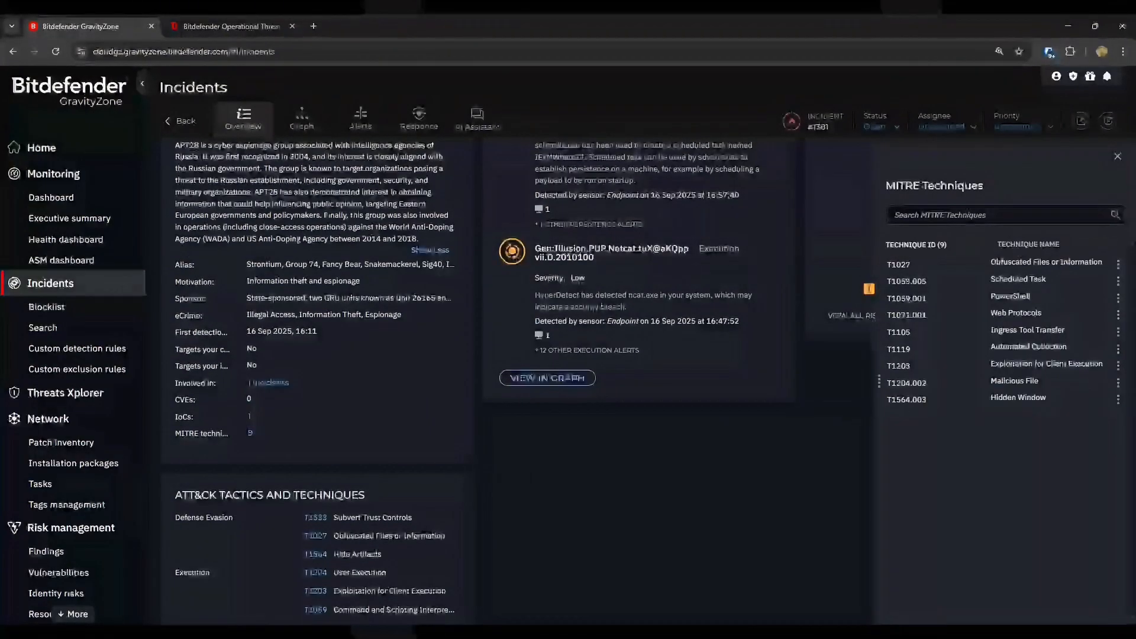
{"action": "left_click", "coordinate": [1118, 365]}
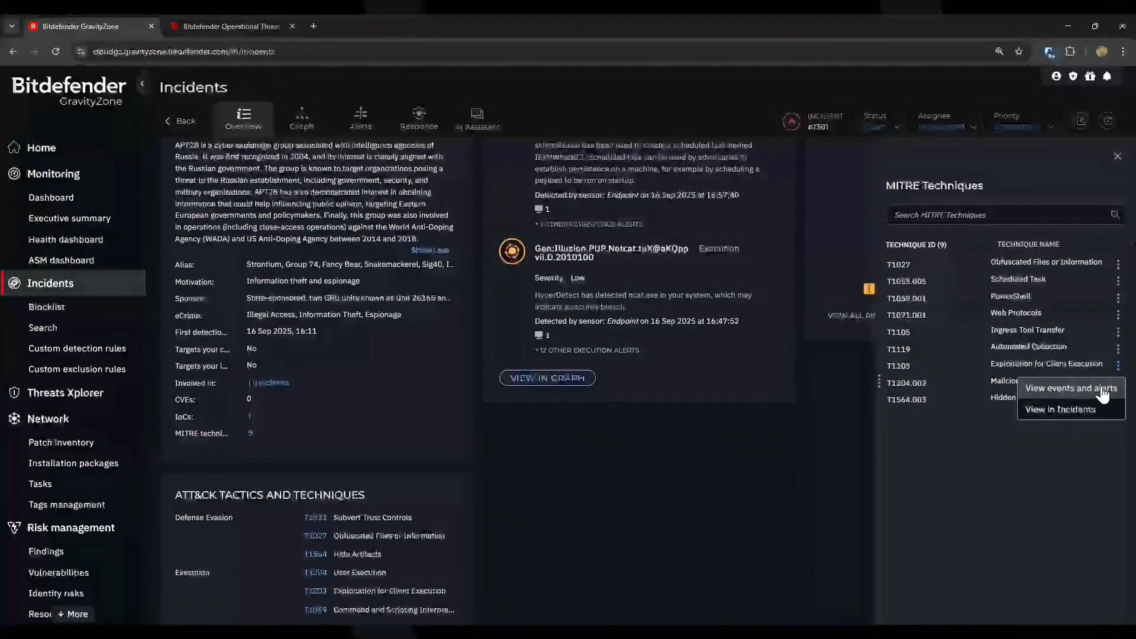
{"action": "left_click", "coordinate": [1072, 410]}
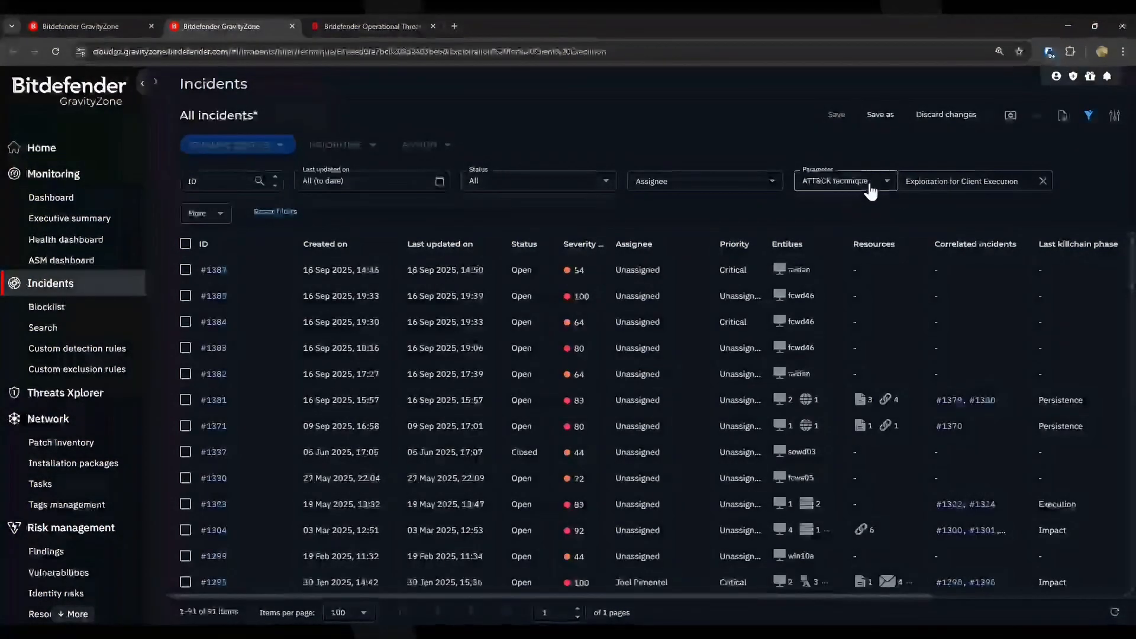
{"action": "scroll", "coordinate": [500, 431], "scroll_direction": "down", "scroll_amount": 3}
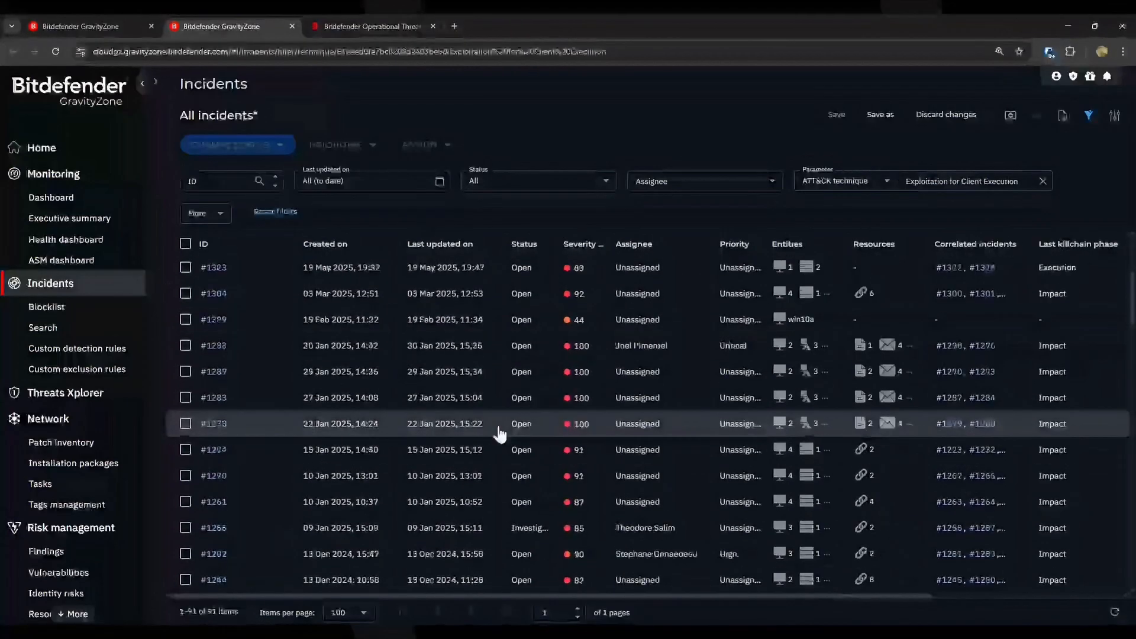
{"action": "scroll", "coordinate": [502, 429], "scroll_direction": "up", "scroll_amount": 1}
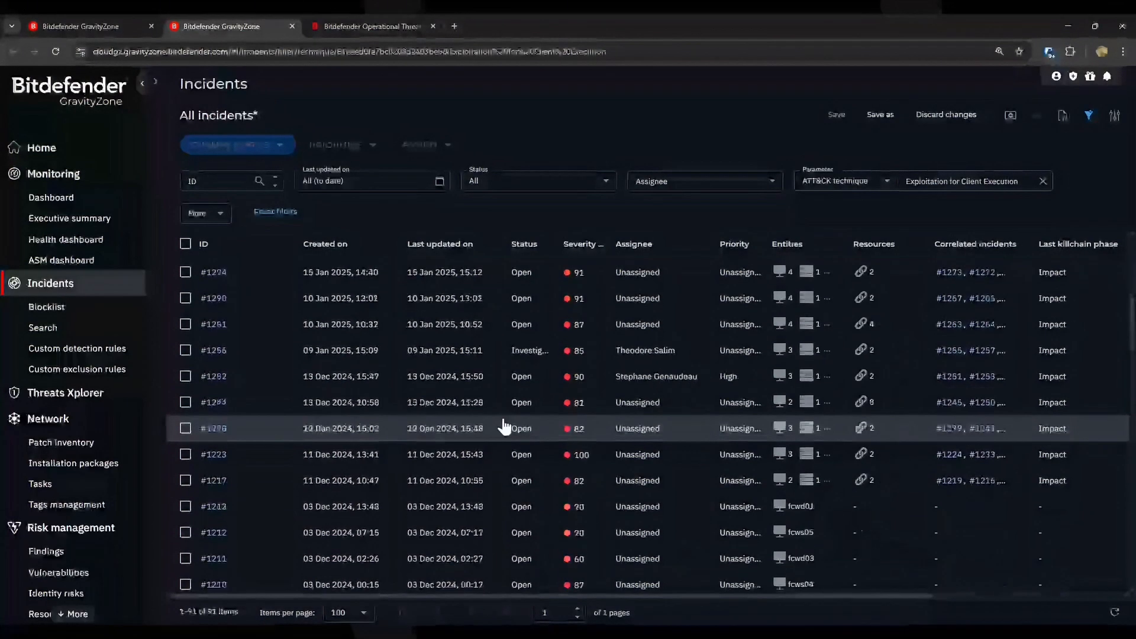
From incident #1381's MITRE techniques, view the events and alerts for T1203, run the historical search query and look through the results
{"action": "scroll", "coordinate": [502, 425], "scroll_direction": "up", "scroll_amount": 2}
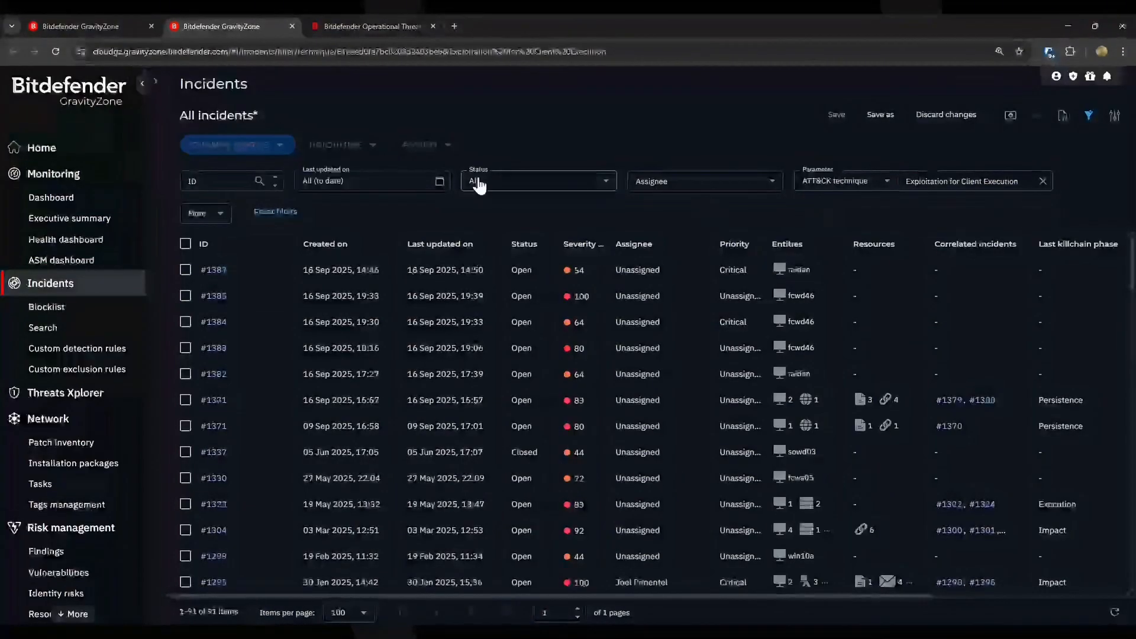
{"action": "left_click", "coordinate": [94, 22]}
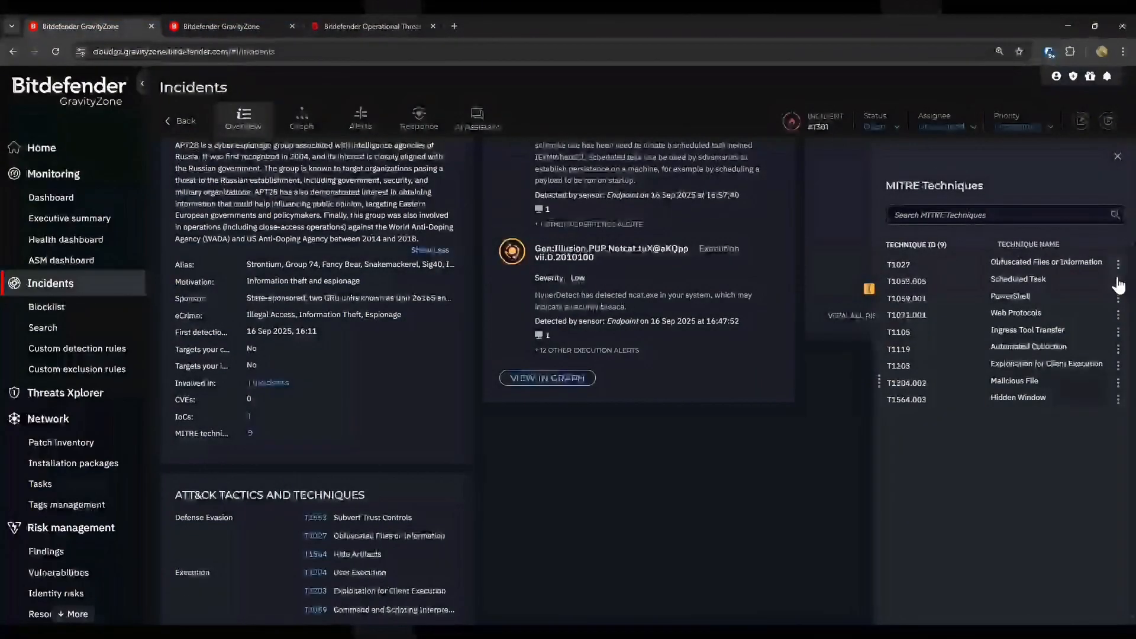
{"action": "left_click", "coordinate": [1118, 365]}
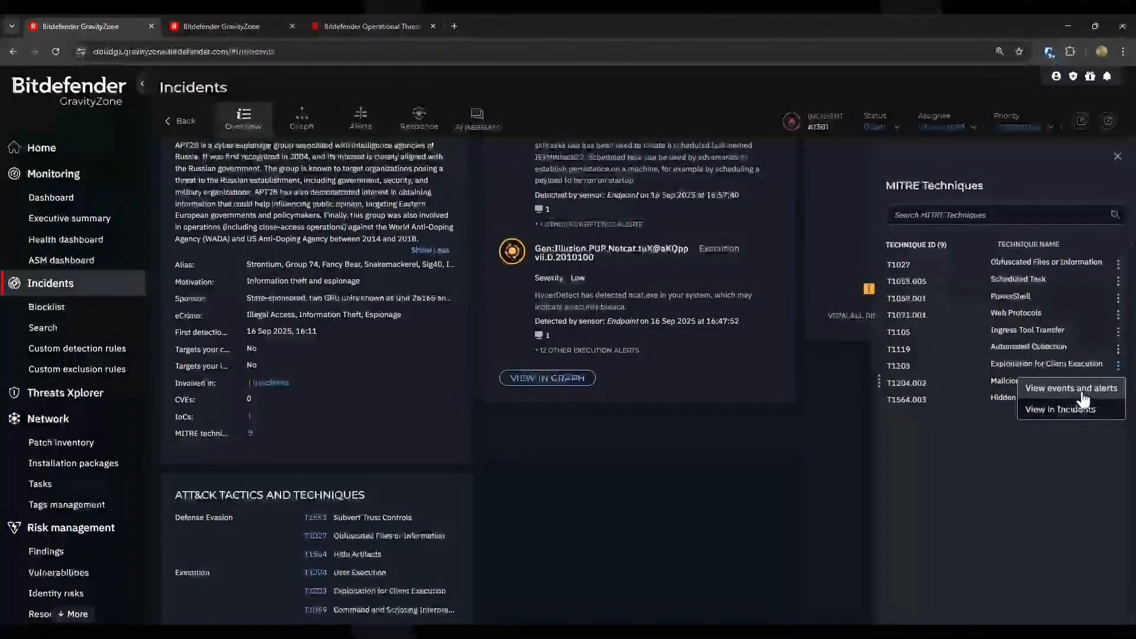
{"action": "left_click", "coordinate": [1084, 395]}
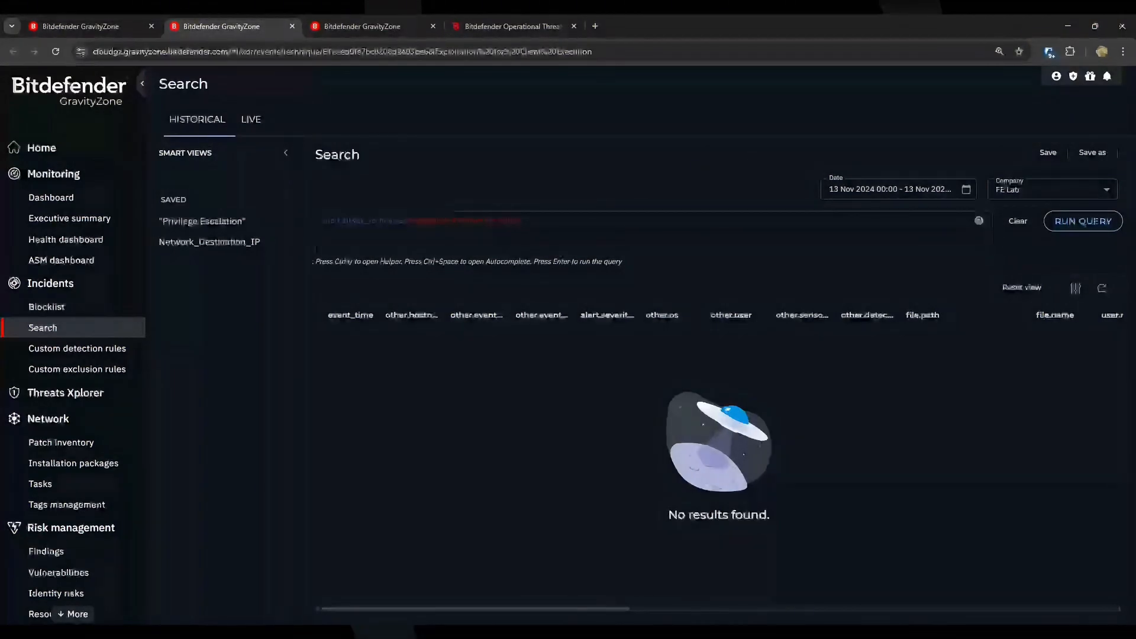
{"action": "left_click", "coordinate": [1083, 223]}
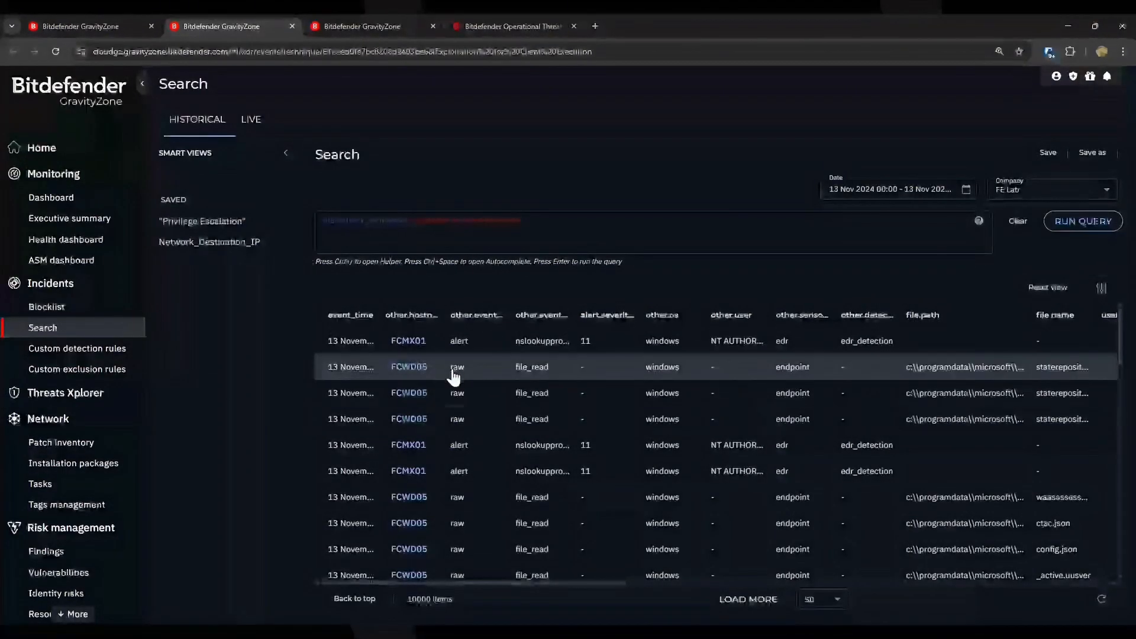
{"action": "scroll", "coordinate": [458, 379], "scroll_direction": "down", "scroll_amount": 2}
{"action": "scroll", "coordinate": [464, 391], "scroll_direction": "down", "scroll_amount": 10}
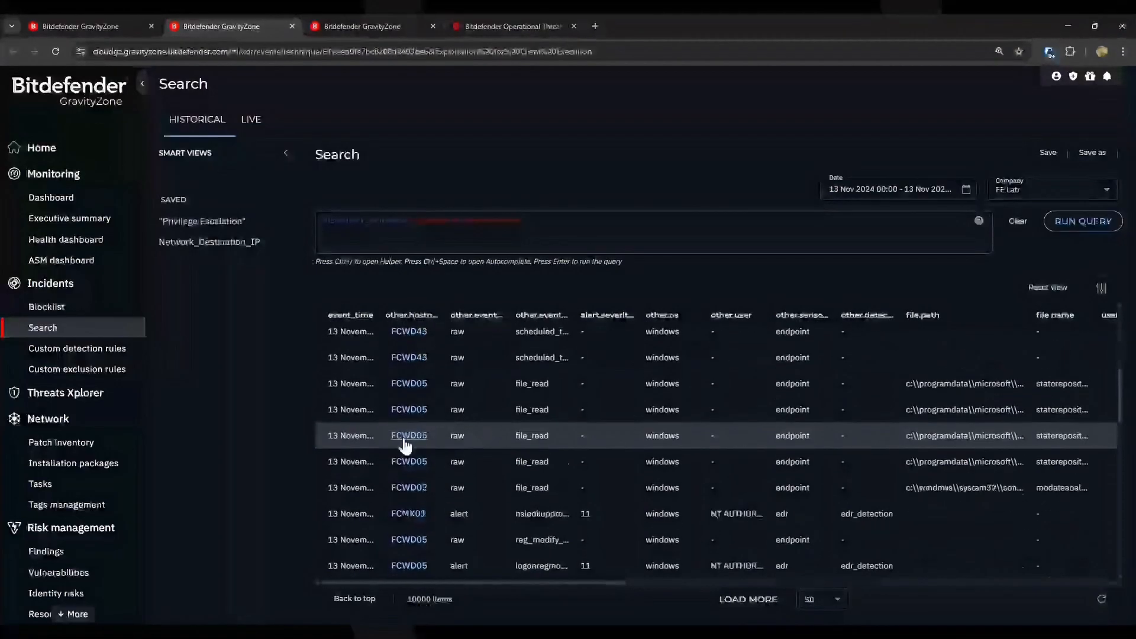
{"action": "scroll", "coordinate": [431, 441], "scroll_direction": "down", "scroll_amount": 3}
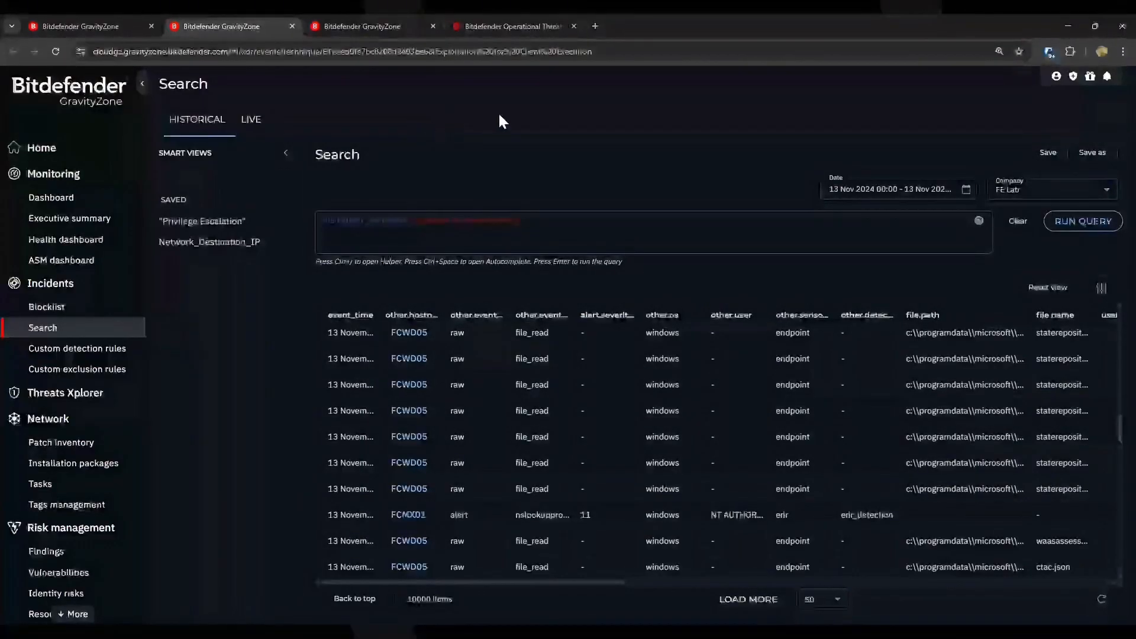
Return to incident #1381, open the IoC details for APT28 and copy the listed MD5 hash to the clipboard
{"action": "left_click", "coordinate": [99, 18]}
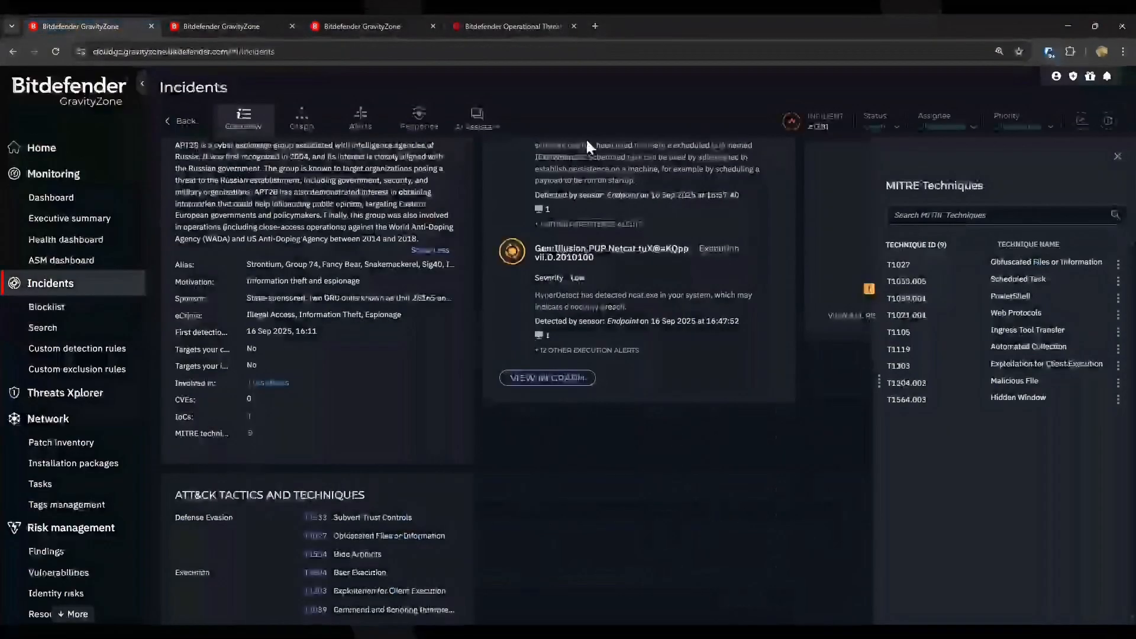
{"action": "left_click", "coordinate": [1118, 156]}
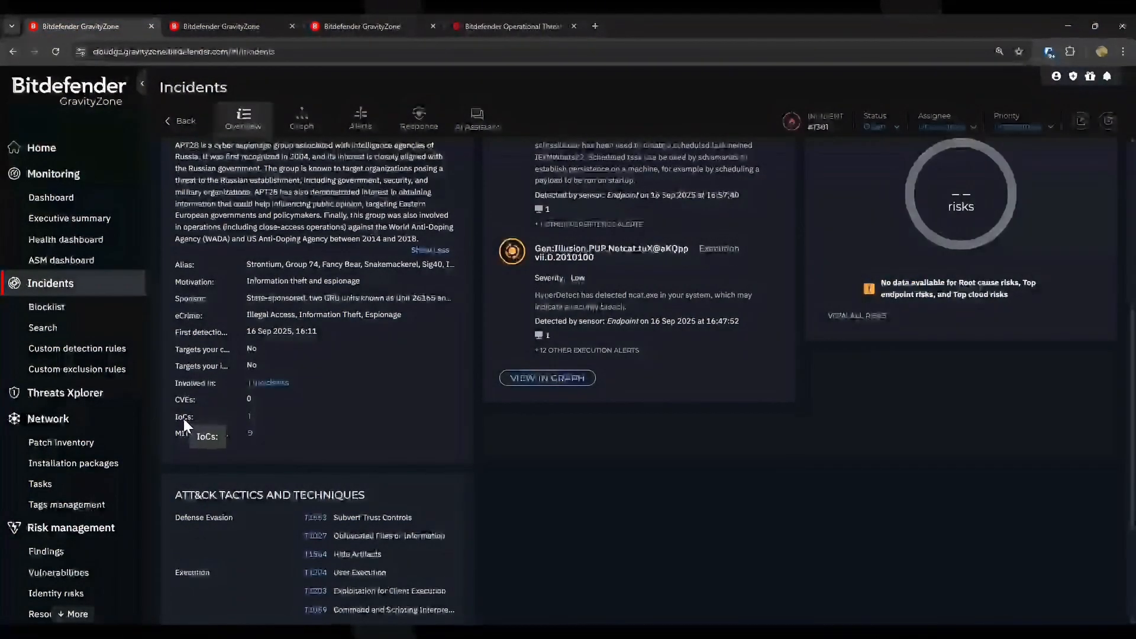
{"action": "left_click", "coordinate": [250, 417]}
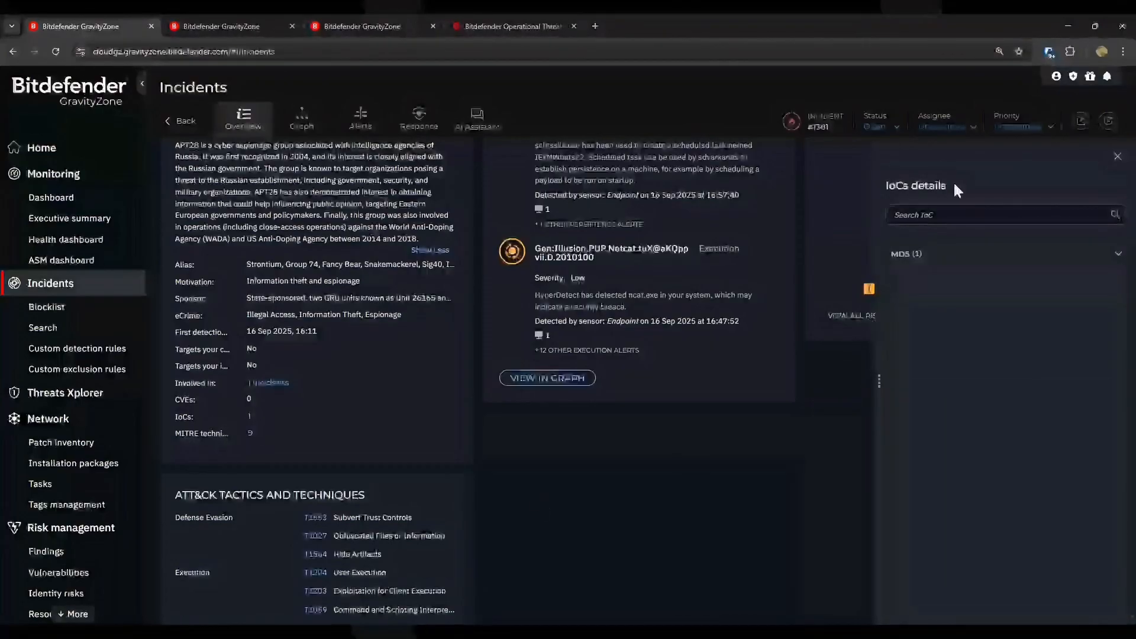
{"action": "left_click", "coordinate": [906, 254]}
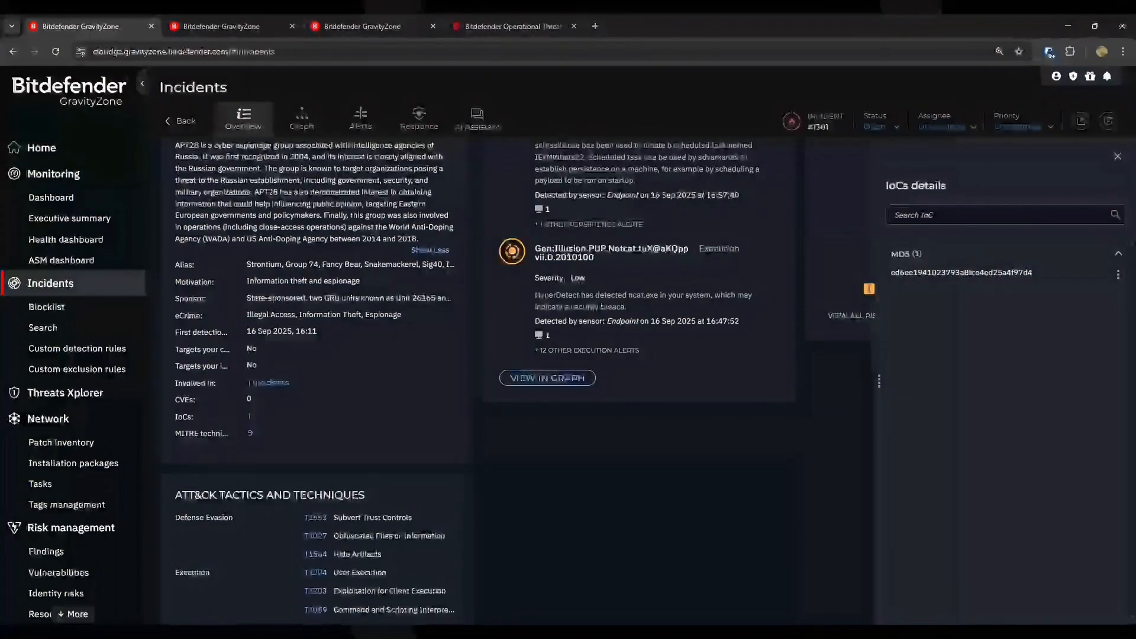
{"action": "double_click", "coordinate": [962, 272]}
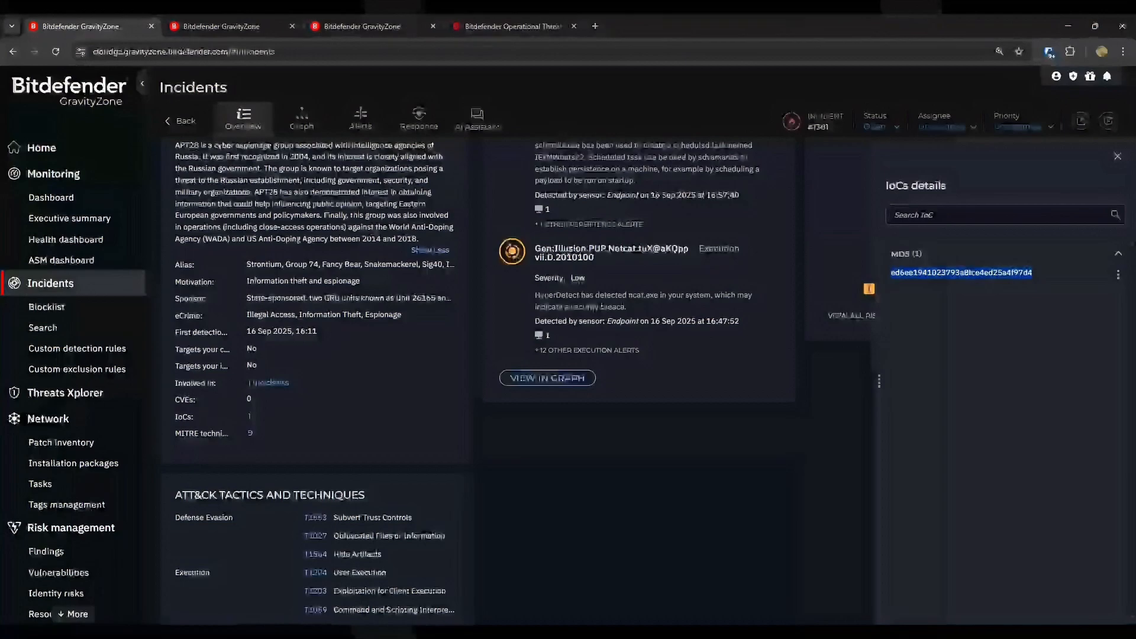
{"action": "left_click", "coordinate": [1117, 274]}
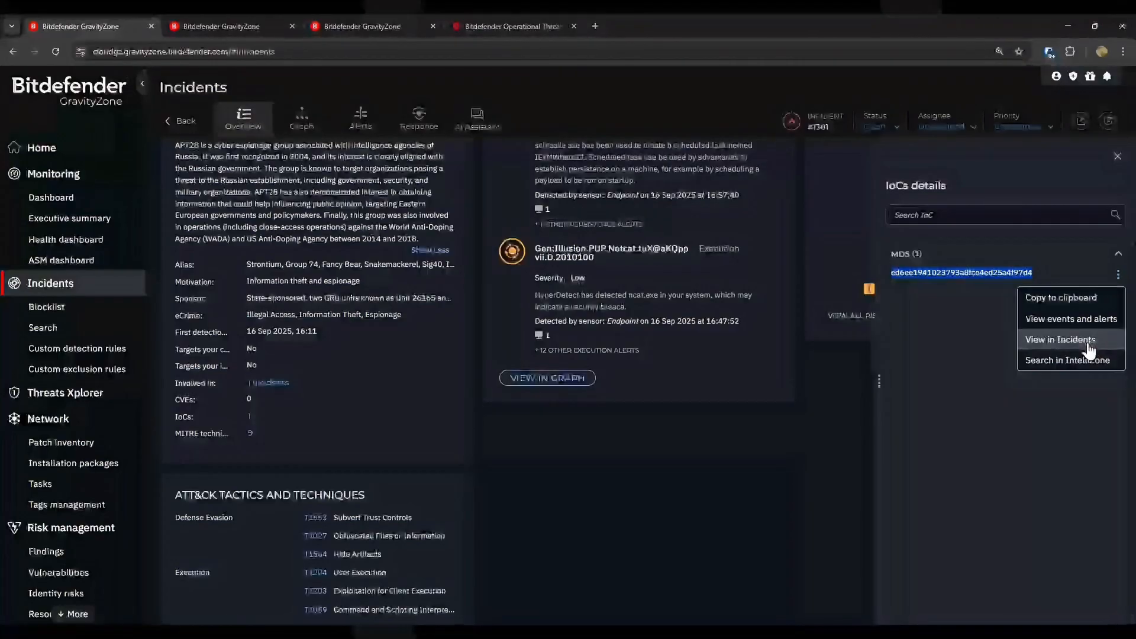
{"action": "left_click", "coordinate": [1088, 298]}
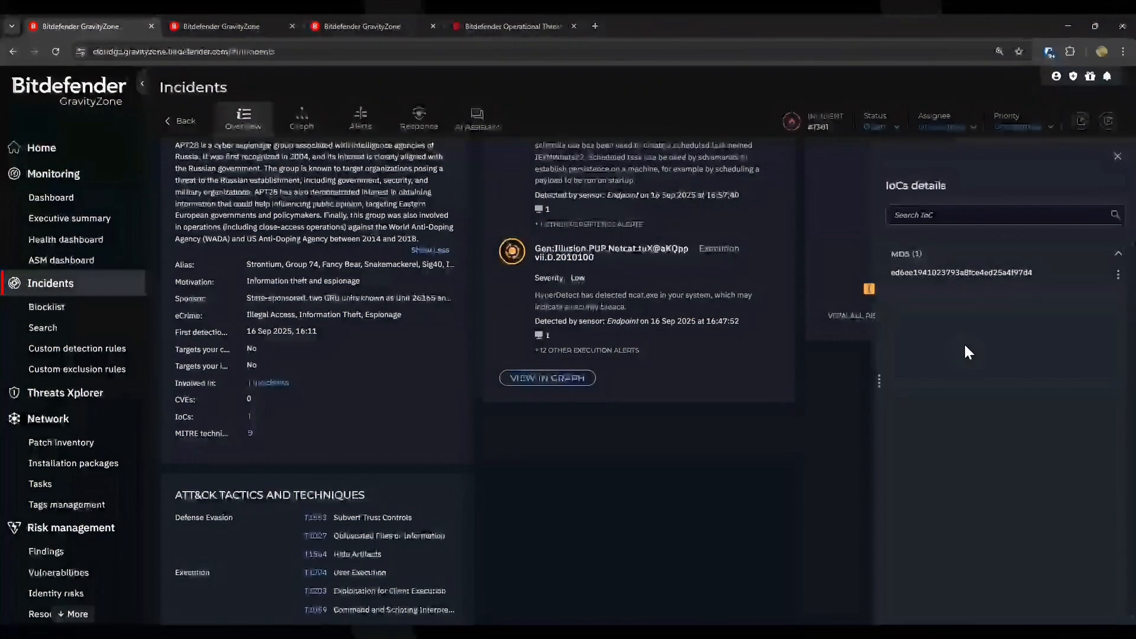
In the network inventory, select the managed endpoints FCWD04, FCWD05 and FCWD41, excluding the unmanaged FCWD07
{"action": "left_click", "coordinate": [79, 424]}
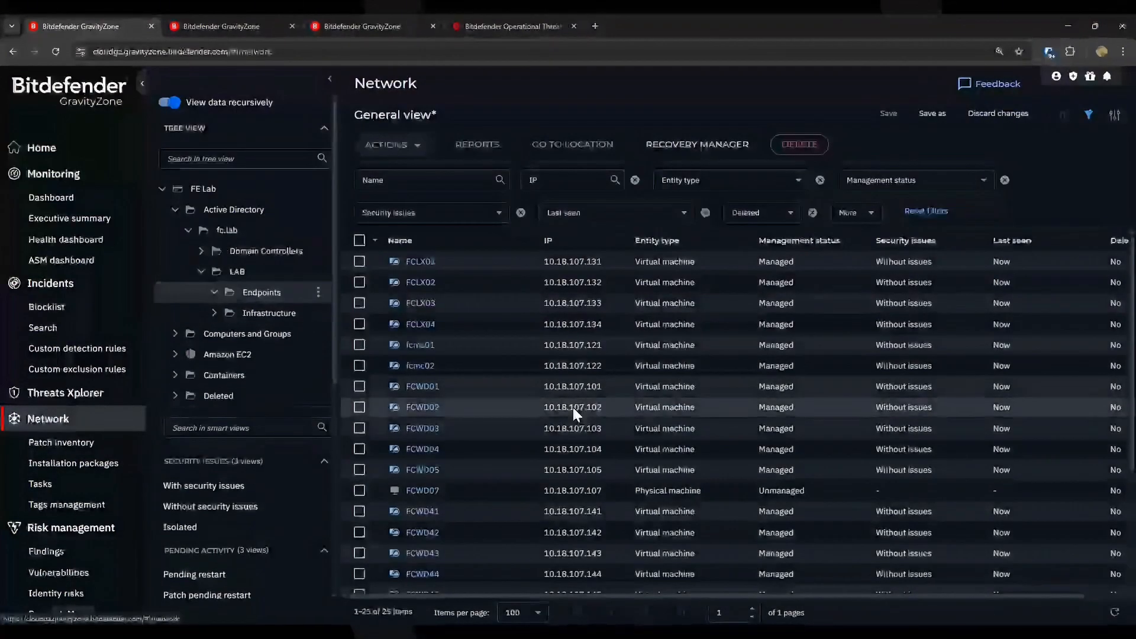
{"action": "left_click", "coordinate": [359, 448]}
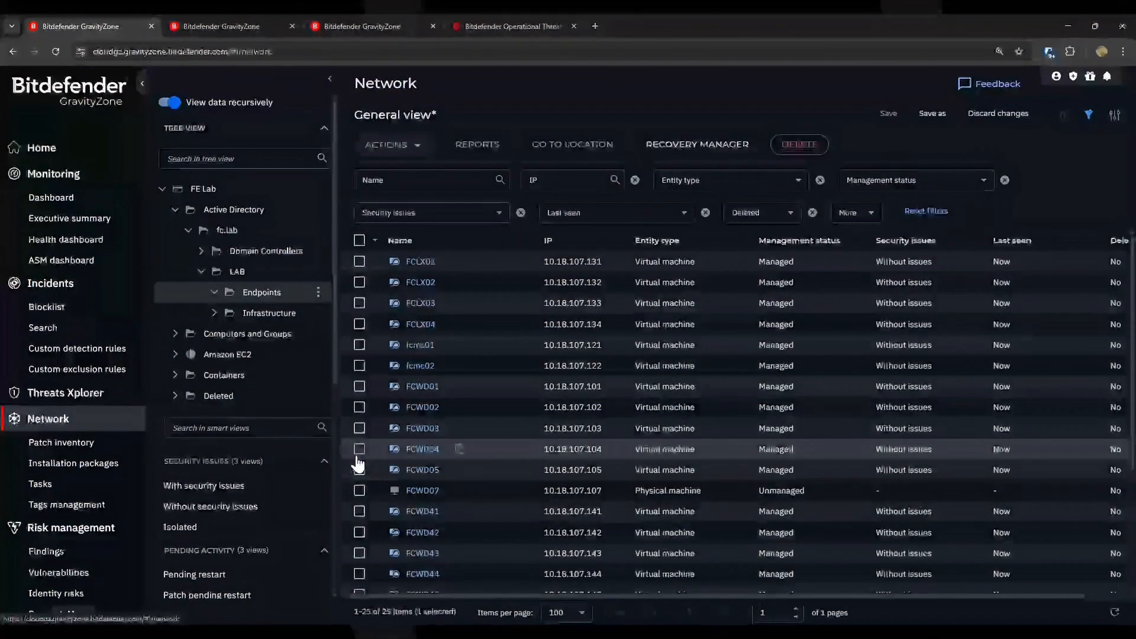
{"action": "left_click", "coordinate": [359, 469]}
{"action": "left_click", "coordinate": [360, 490]}
{"action": "left_click", "coordinate": [359, 511]}
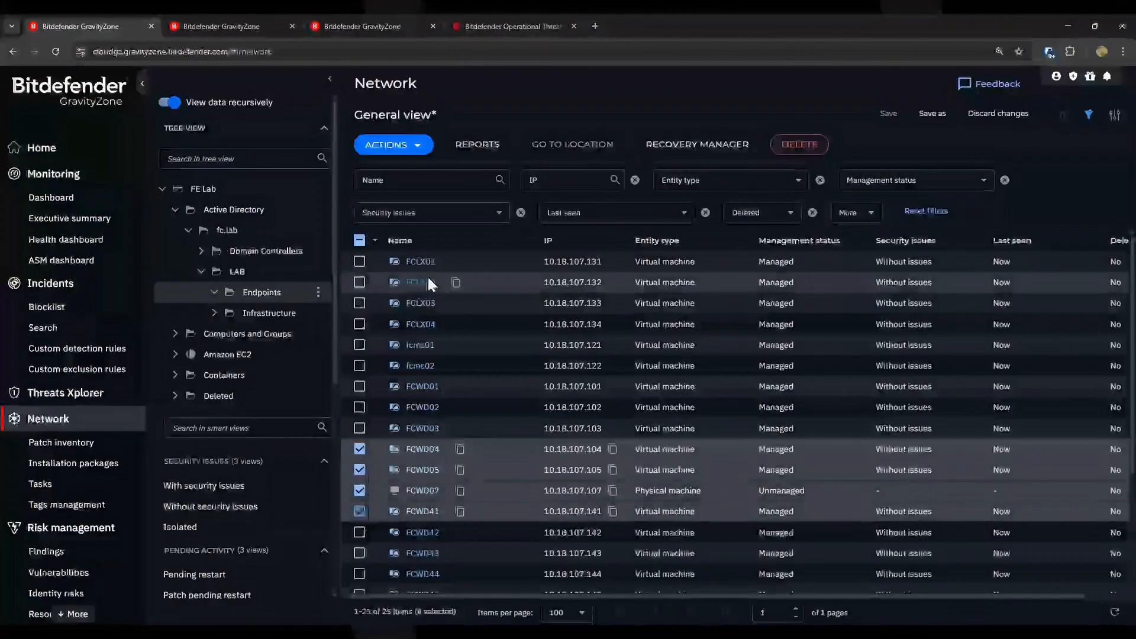
{"action": "left_click", "coordinate": [421, 155]}
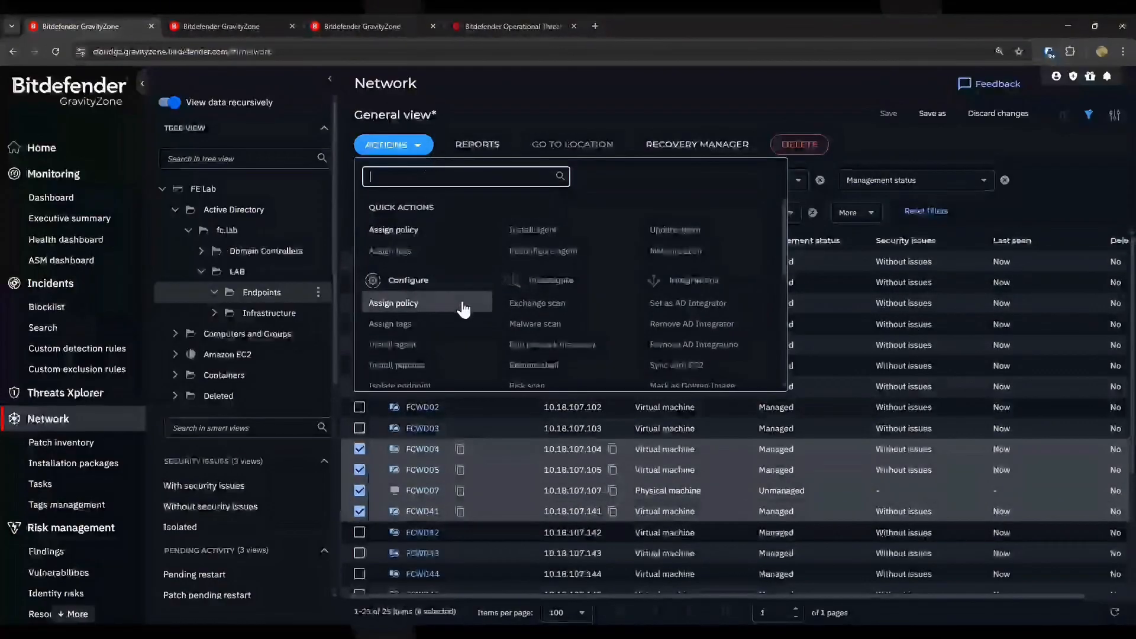
{"action": "scroll", "coordinate": [748, 316], "scroll_direction": "down", "scroll_amount": 1}
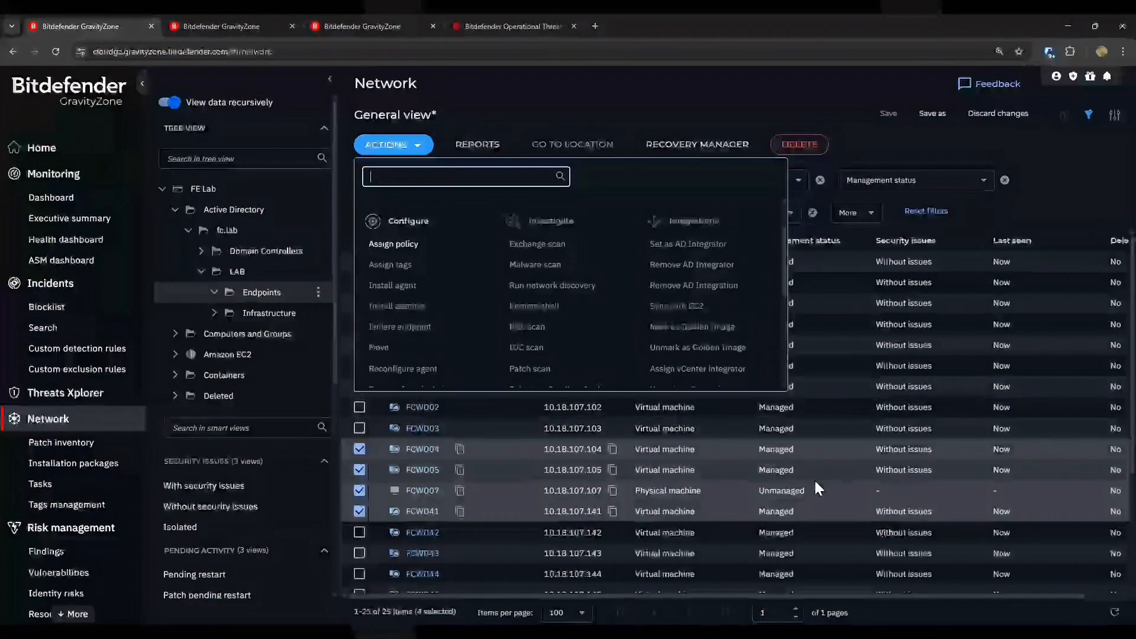
{"action": "left_click", "coordinate": [359, 490]}
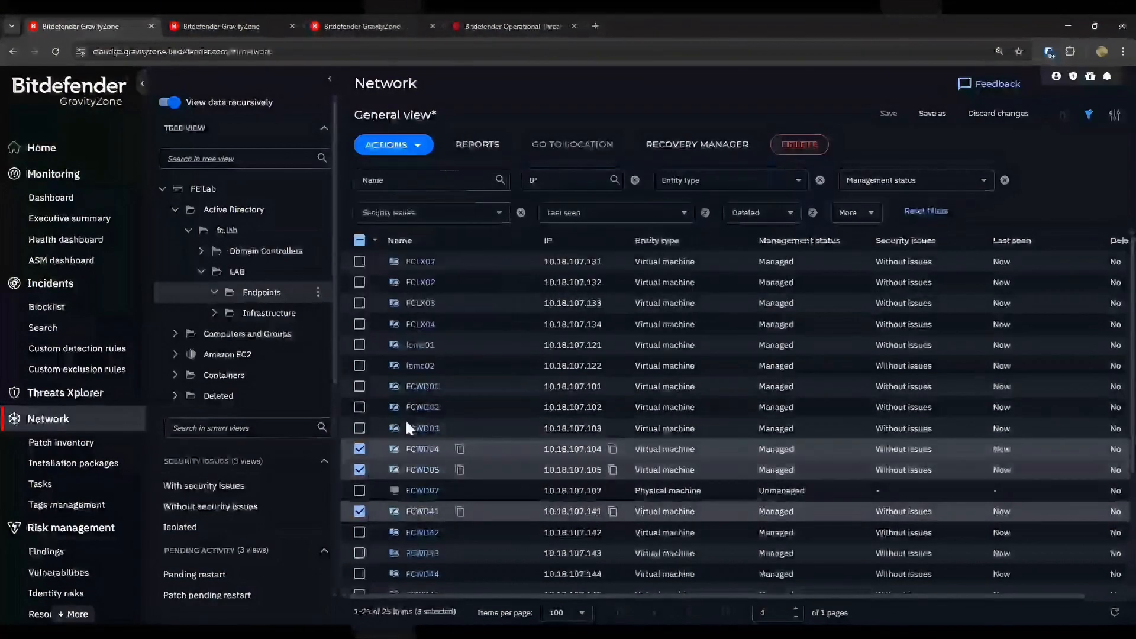
{"action": "left_click", "coordinate": [391, 144]}
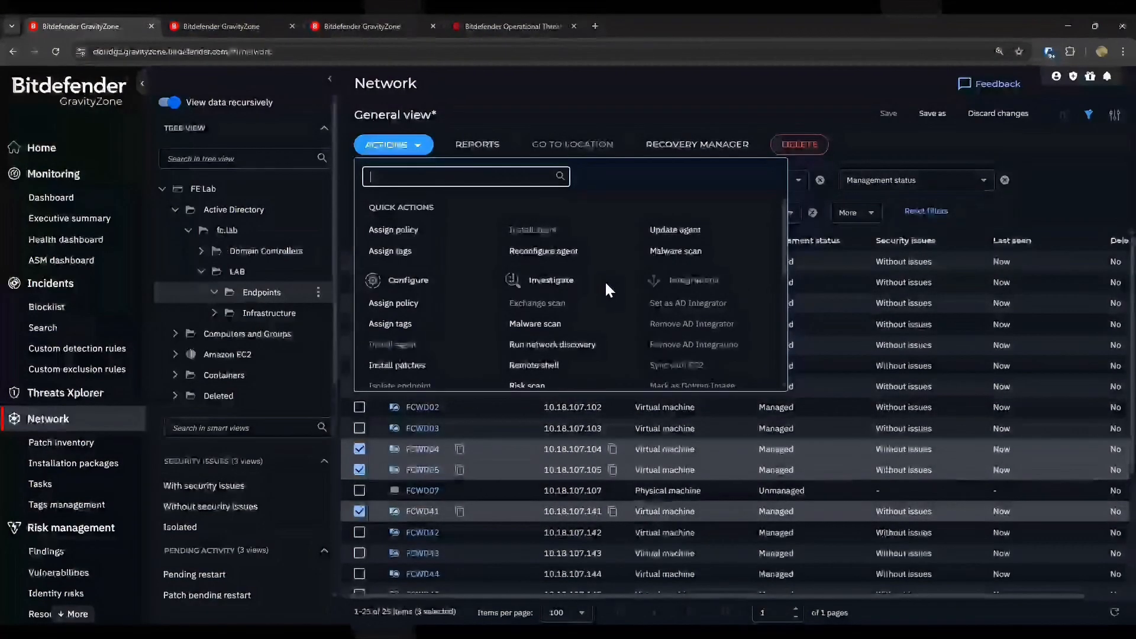
{"action": "scroll", "coordinate": [604, 302], "scroll_direction": "down", "scroll_amount": 1}
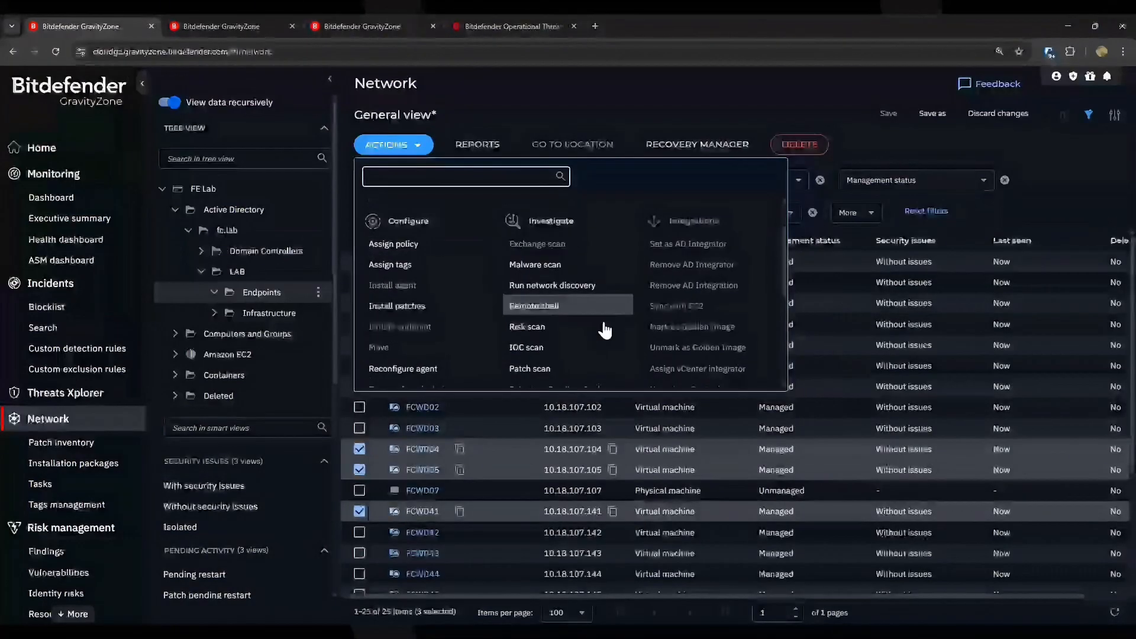
{"action": "left_click", "coordinate": [564, 349]}
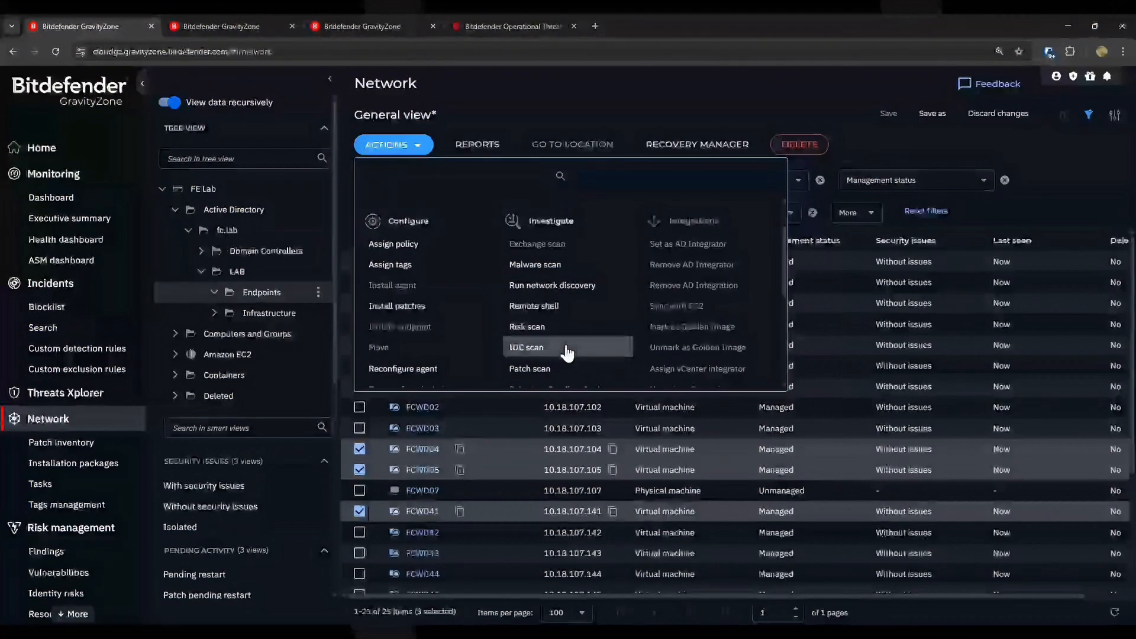
{"action": "left_click", "coordinate": [521, 332]}
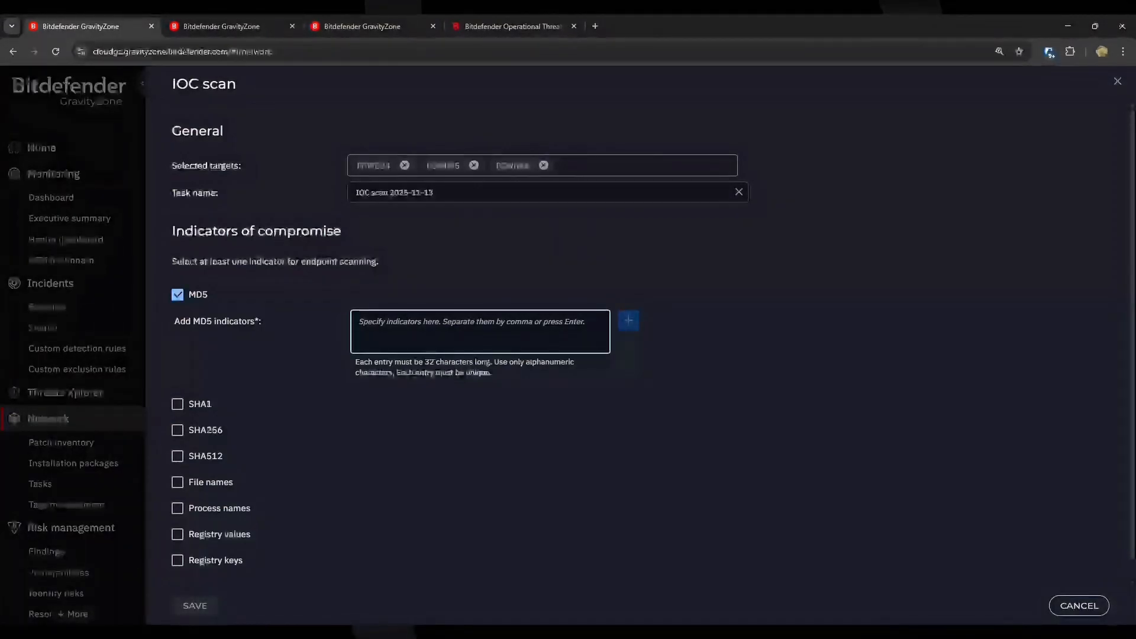
{"action": "key", "text": "ctrl+v"}
{"action": "left_click", "coordinate": [628, 322]}
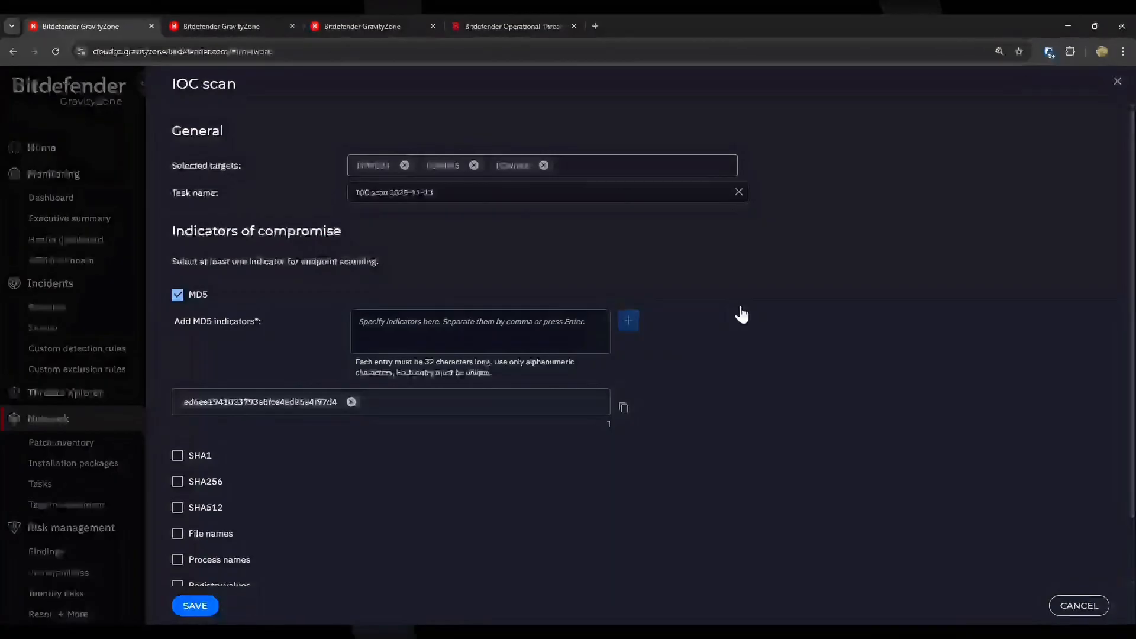
{"action": "scroll", "coordinate": [780, 316], "scroll_direction": "down", "scroll_amount": 2}
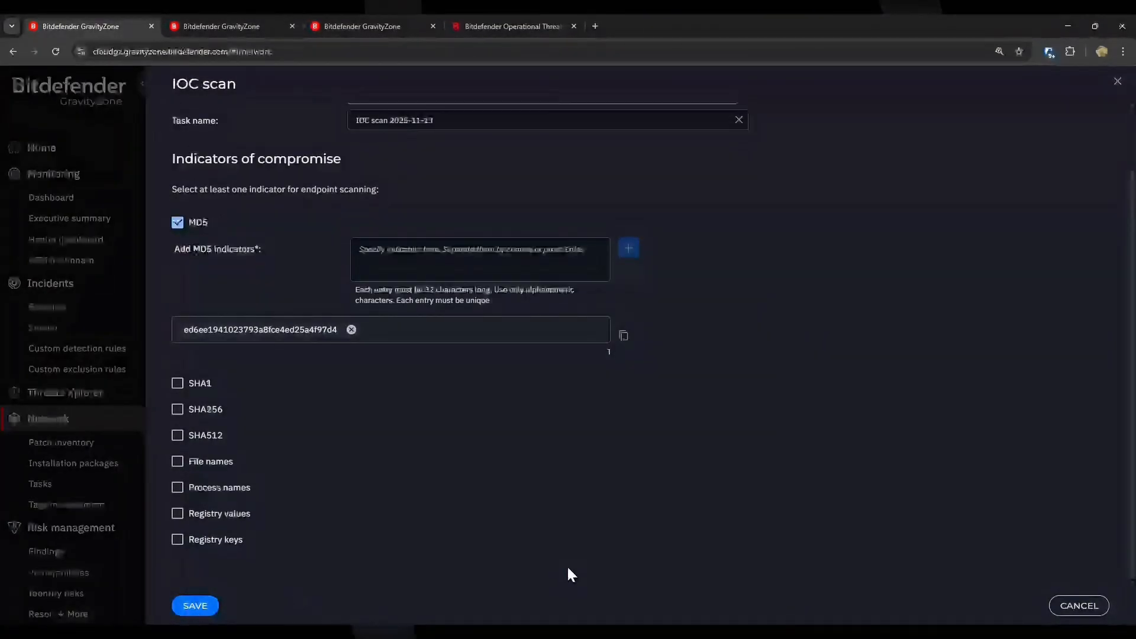
{"action": "scroll", "coordinate": [570, 562], "scroll_direction": "up", "scroll_amount": 2}
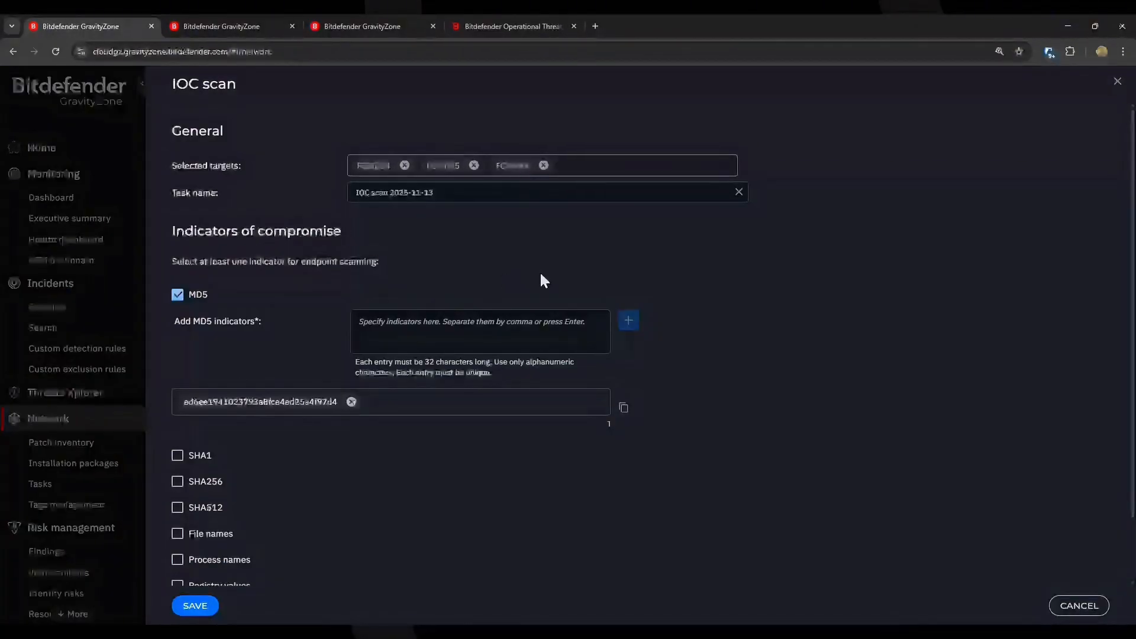
Cancel the IOC scan setup and clear the selection of all endpoints
{"action": "left_click", "coordinate": [1077, 609]}
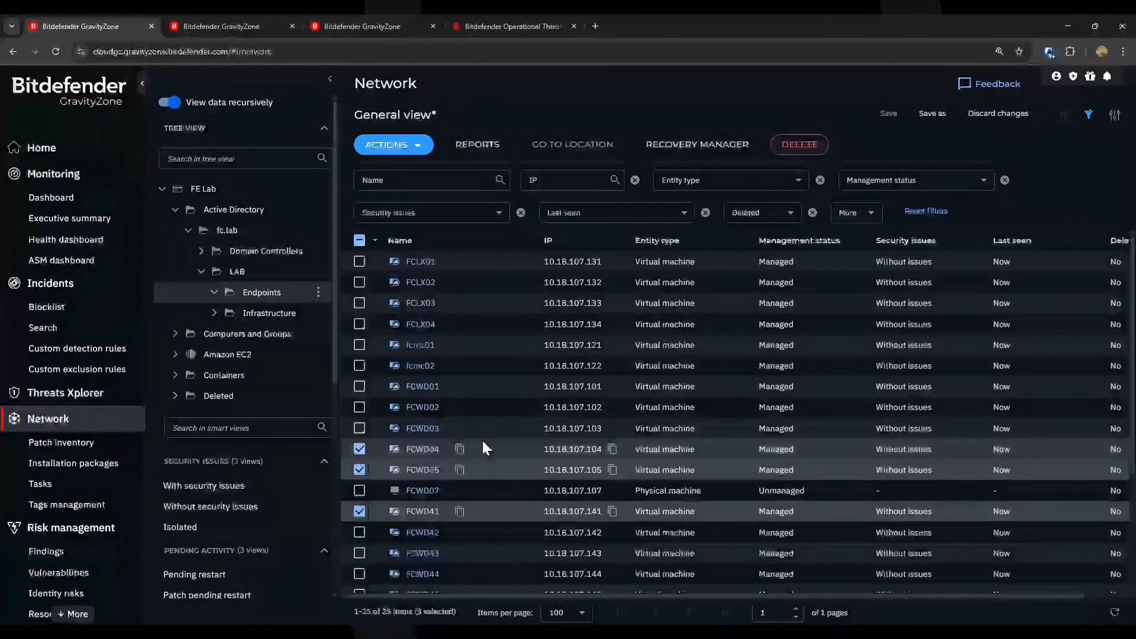
{"action": "left_click", "coordinate": [359, 469]}
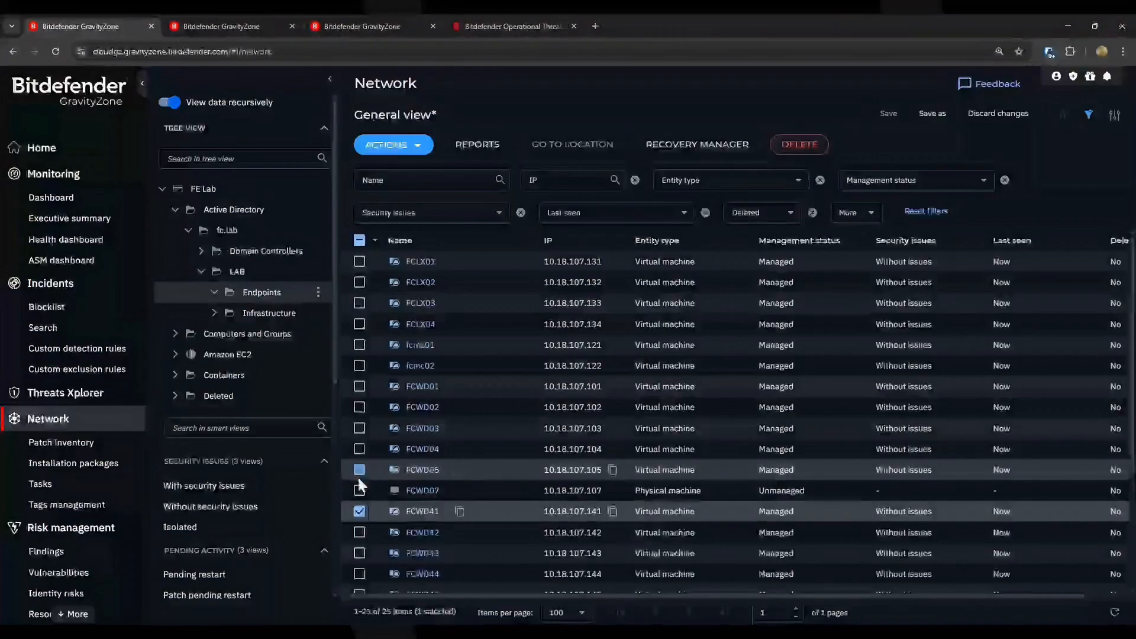
{"action": "left_click", "coordinate": [359, 511]}
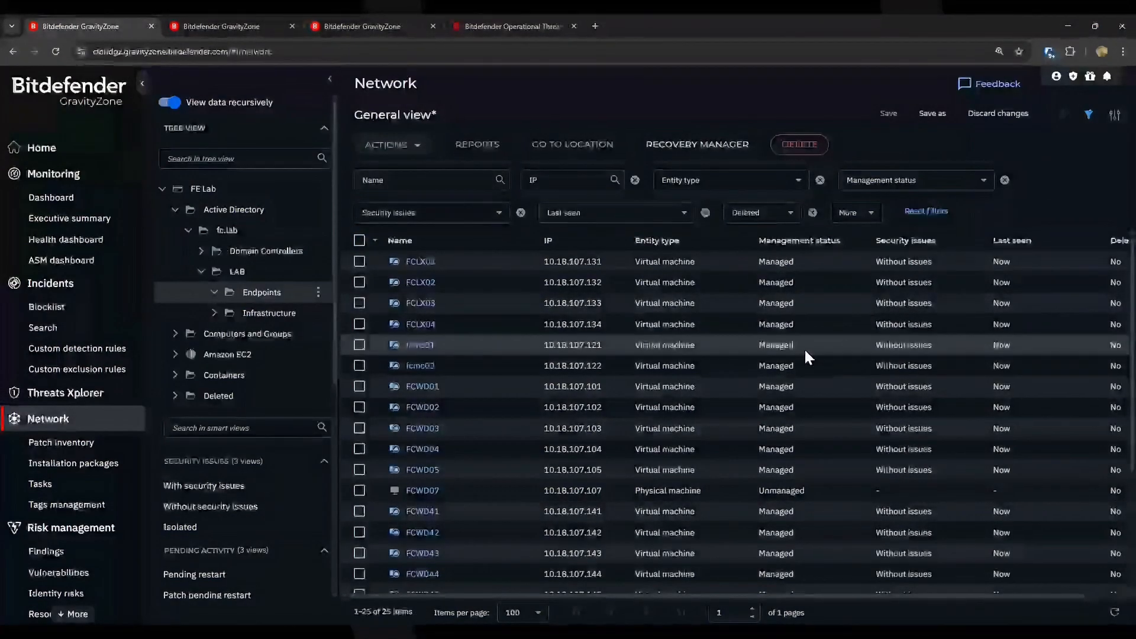
Open incident #1401 from the incidents list, inspect the endpoint node in its graph and return to the list
{"action": "left_click", "coordinate": [63, 285]}
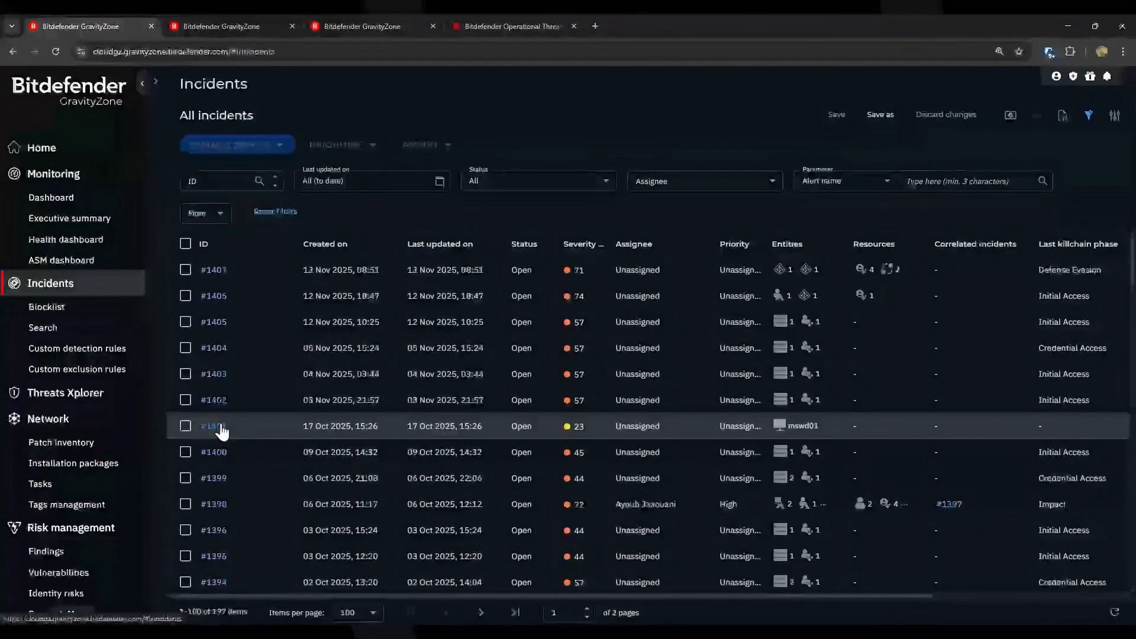
{"action": "left_click", "coordinate": [220, 426]}
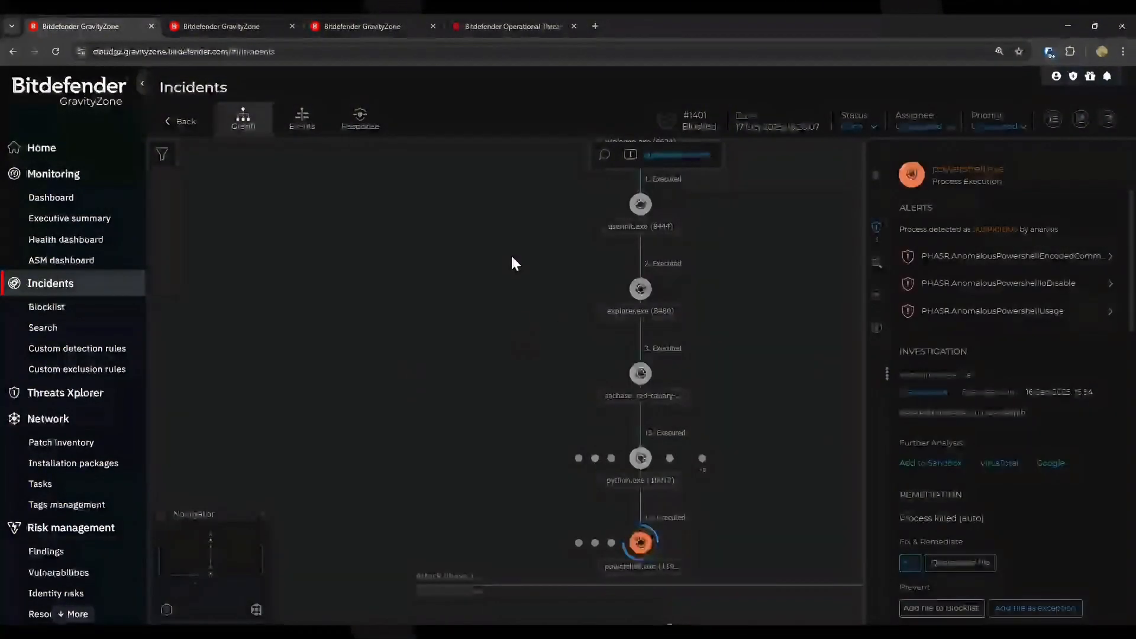
{"action": "scroll", "coordinate": [509, 266], "scroll_direction": "up", "scroll_amount": 3}
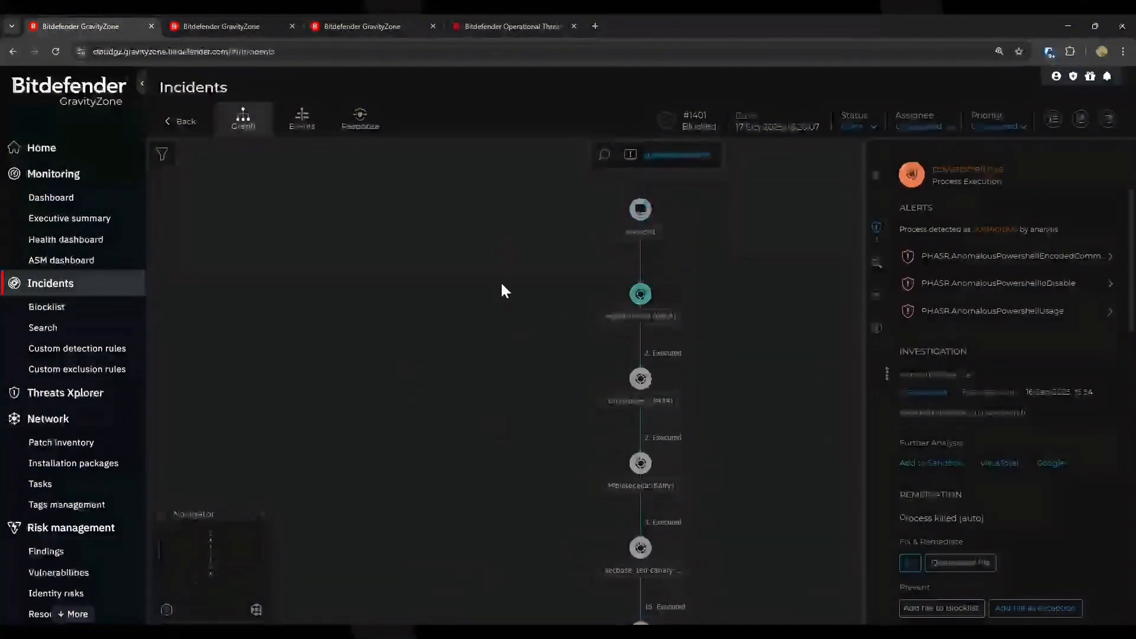
{"action": "left_click", "coordinate": [640, 209]}
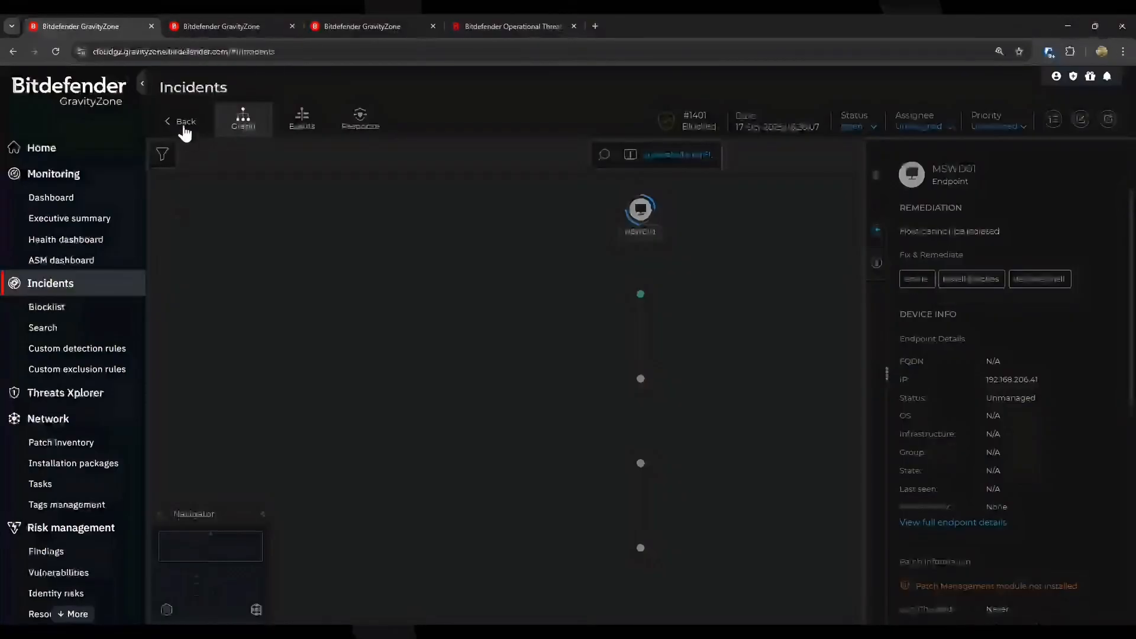
{"action": "left_click", "coordinate": [183, 123]}
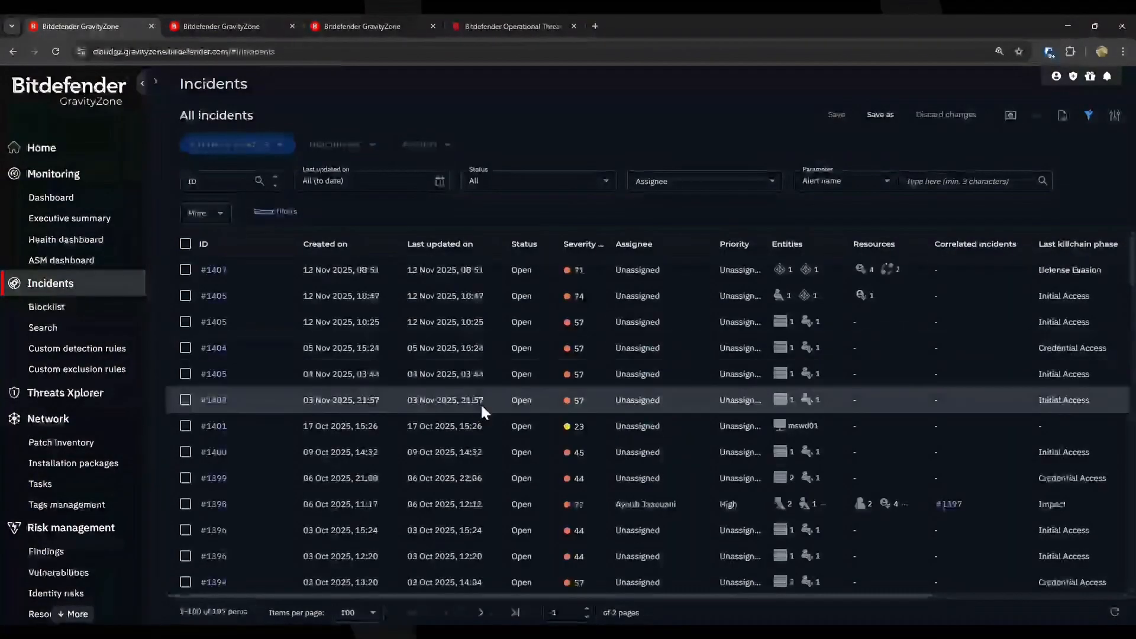
Open incident #1384 from the incidents list and inspect the details of its endpoint node FCWD46 in the graph
{"action": "scroll", "coordinate": [538, 397], "scroll_direction": "down", "scroll_amount": 3}
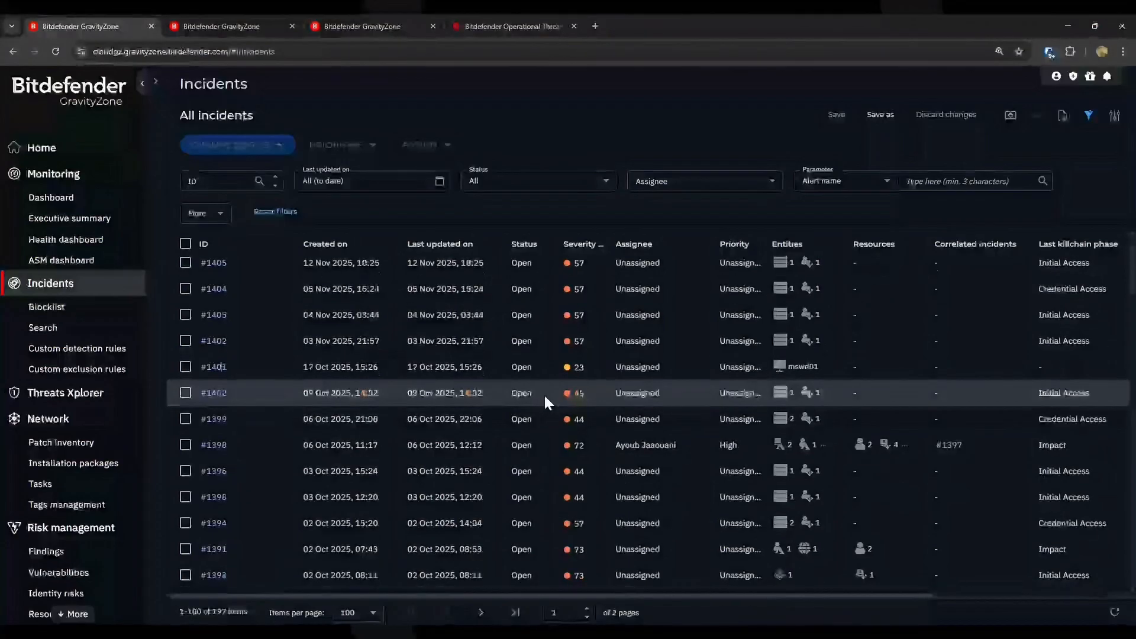
{"action": "scroll", "coordinate": [550, 399], "scroll_direction": "down", "scroll_amount": 3}
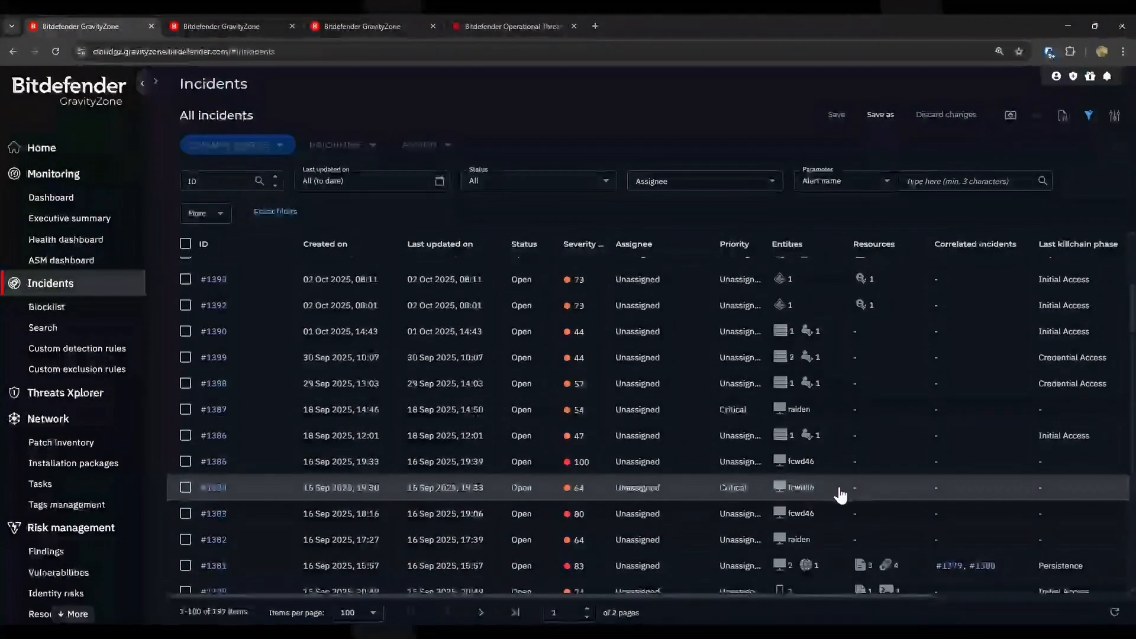
{"action": "left_click", "coordinate": [218, 489]}
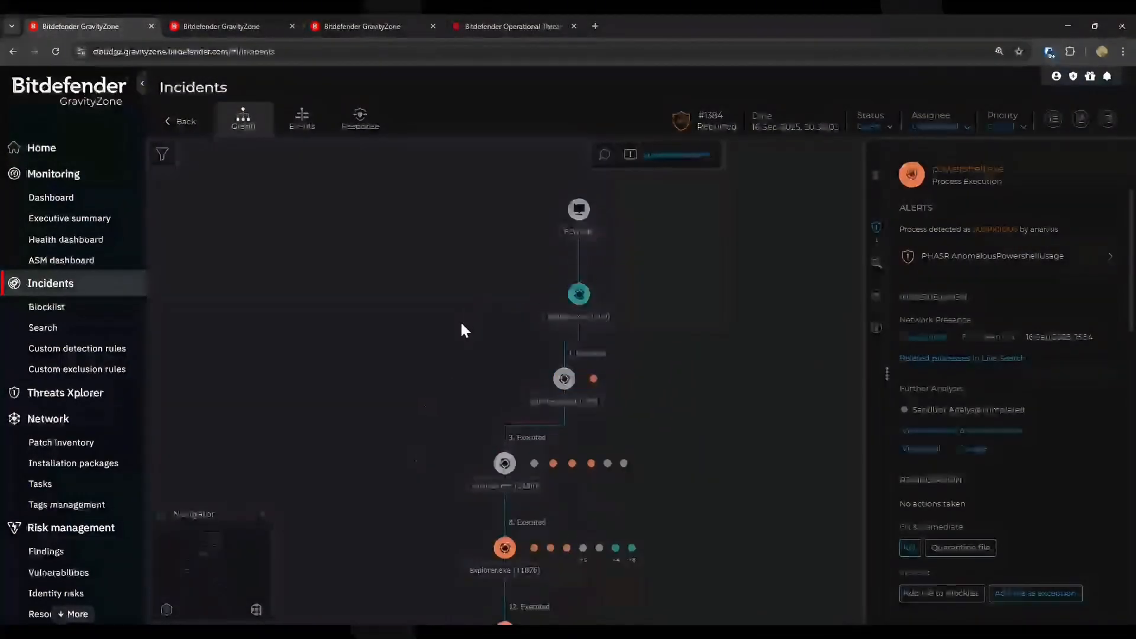
{"action": "left_click", "coordinate": [573, 213]}
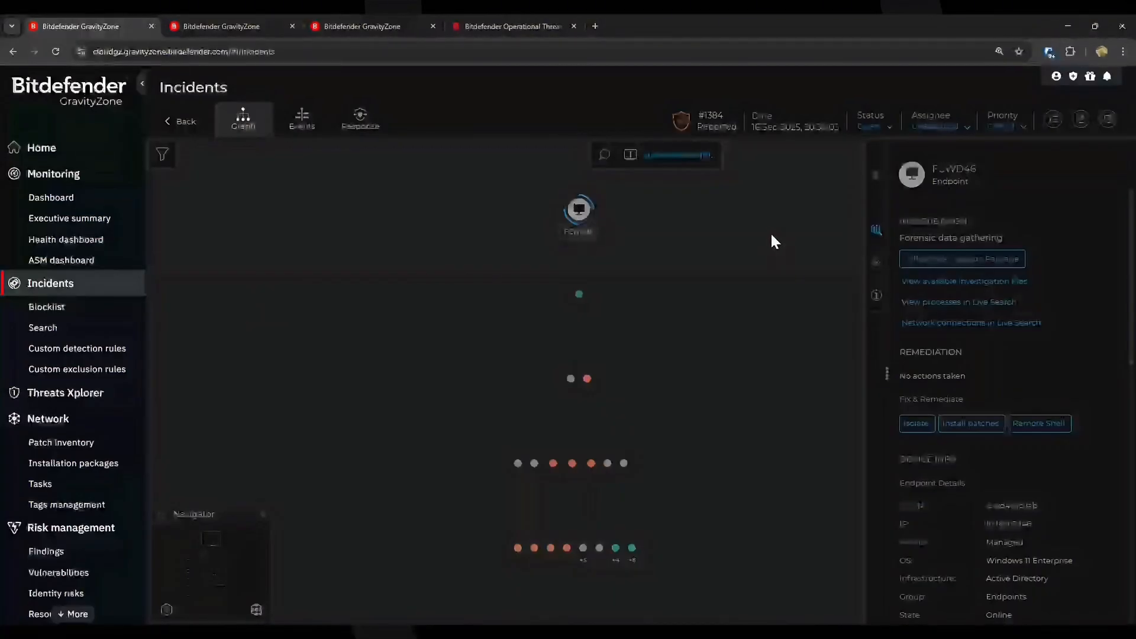
{"action": "scroll", "coordinate": [1085, 322], "scroll_direction": "down", "scroll_amount": 4}
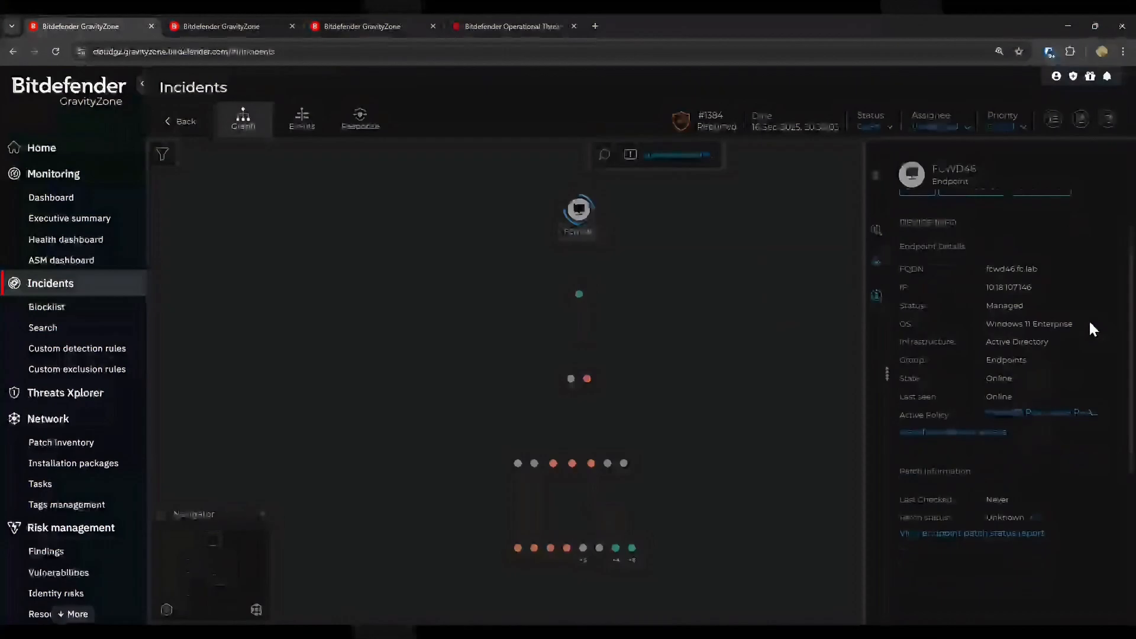
{"action": "scroll", "coordinate": [1075, 333], "scroll_direction": "up", "scroll_amount": 3}
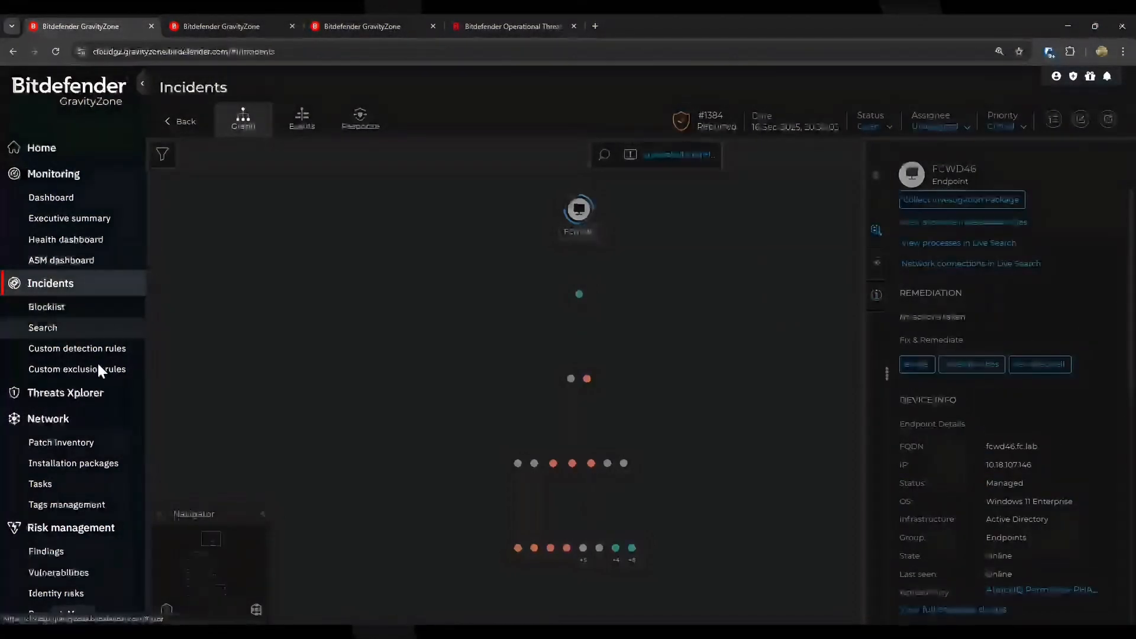
{"action": "left_click", "coordinate": [53, 418]}
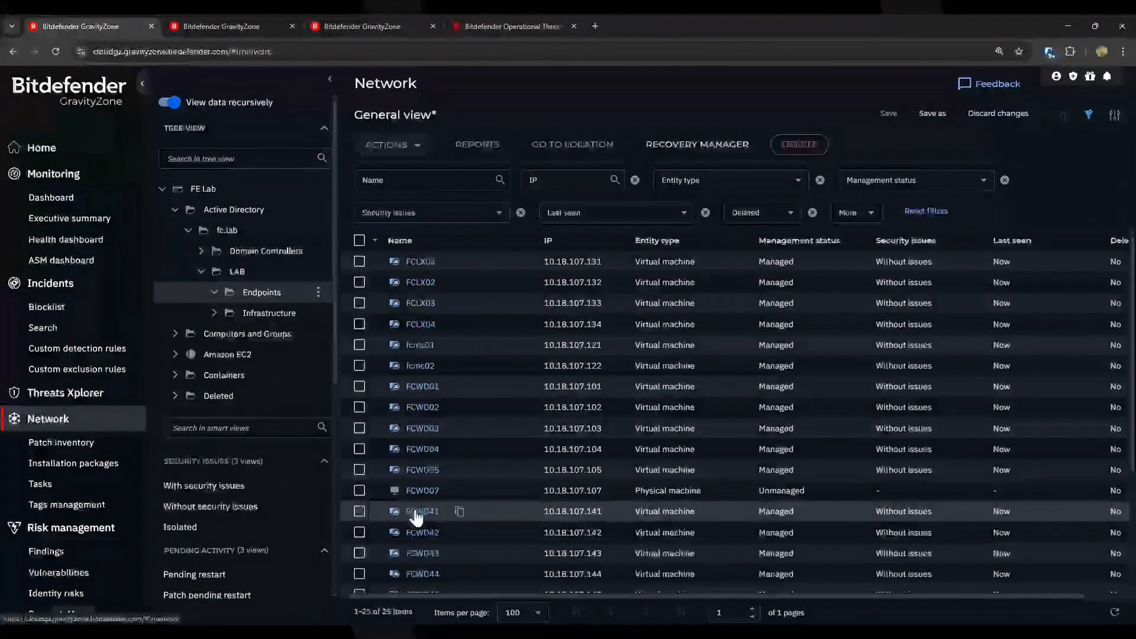
{"action": "left_click", "coordinate": [359, 511]}
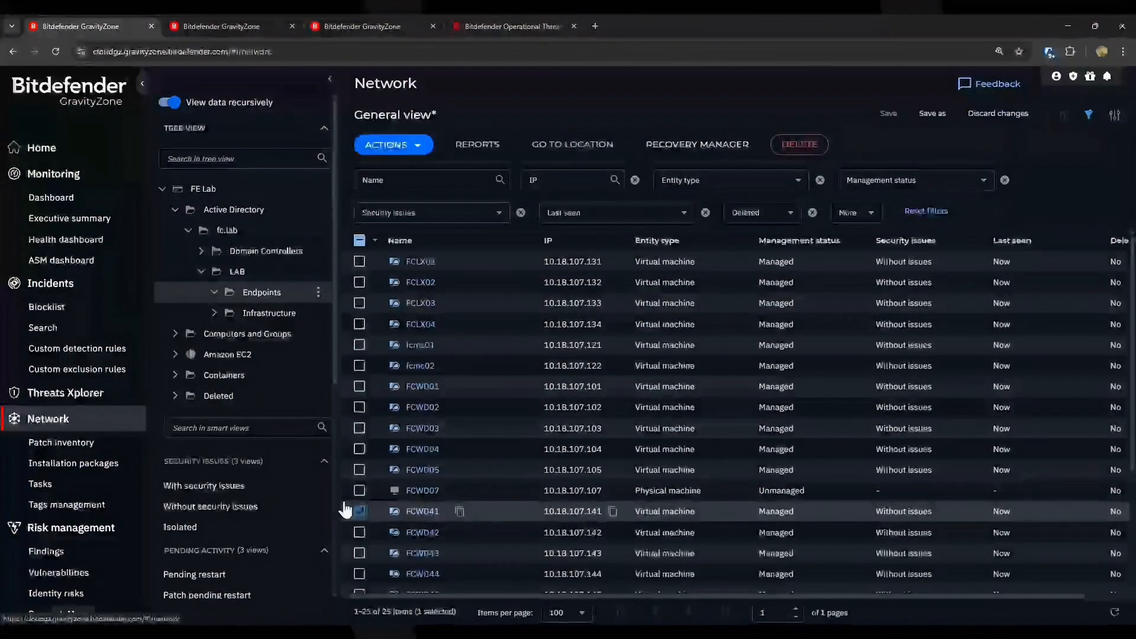
{"action": "left_click", "coordinate": [417, 147]}
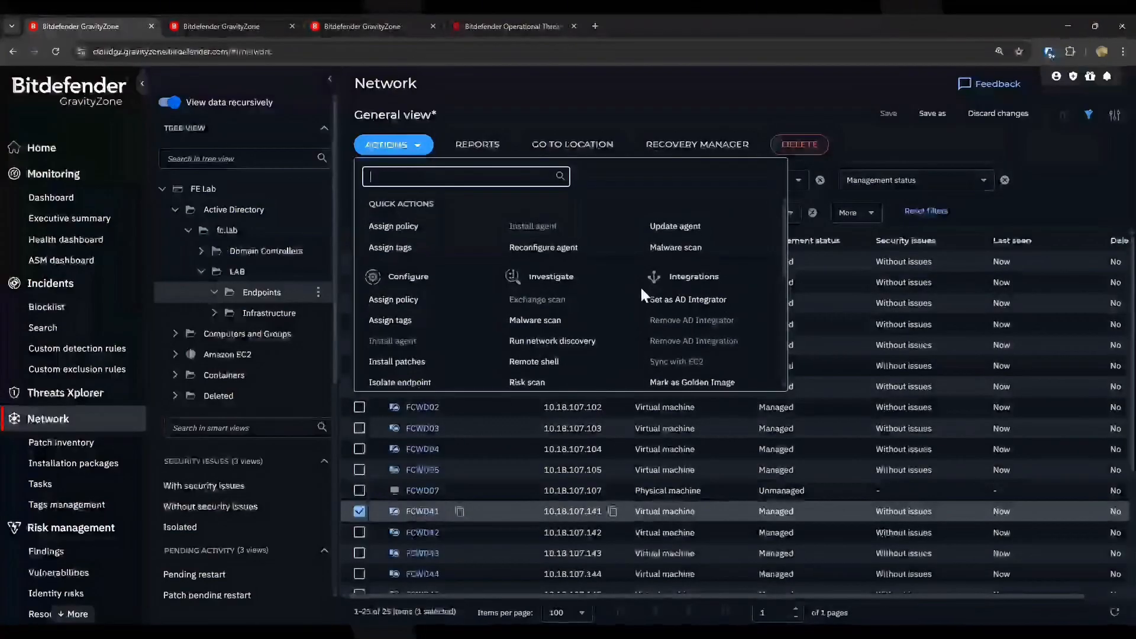
{"action": "scroll", "coordinate": [540, 347], "scroll_direction": "down", "scroll_amount": 1}
{"action": "left_click", "coordinate": [540, 346]}
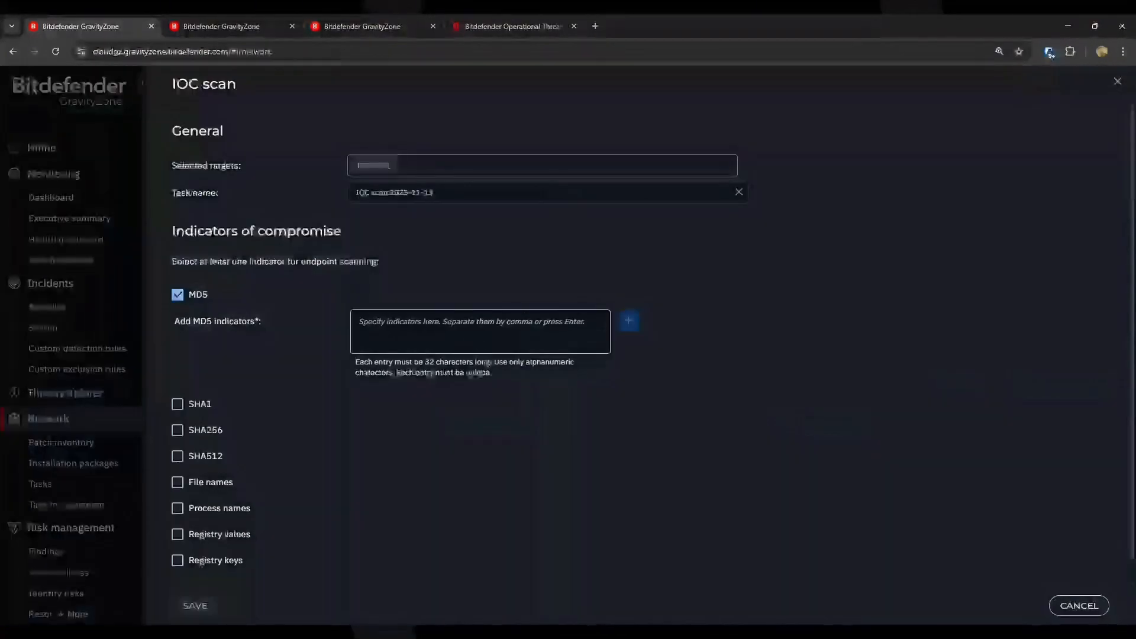
{"action": "key", "text": "ctrl+v"}
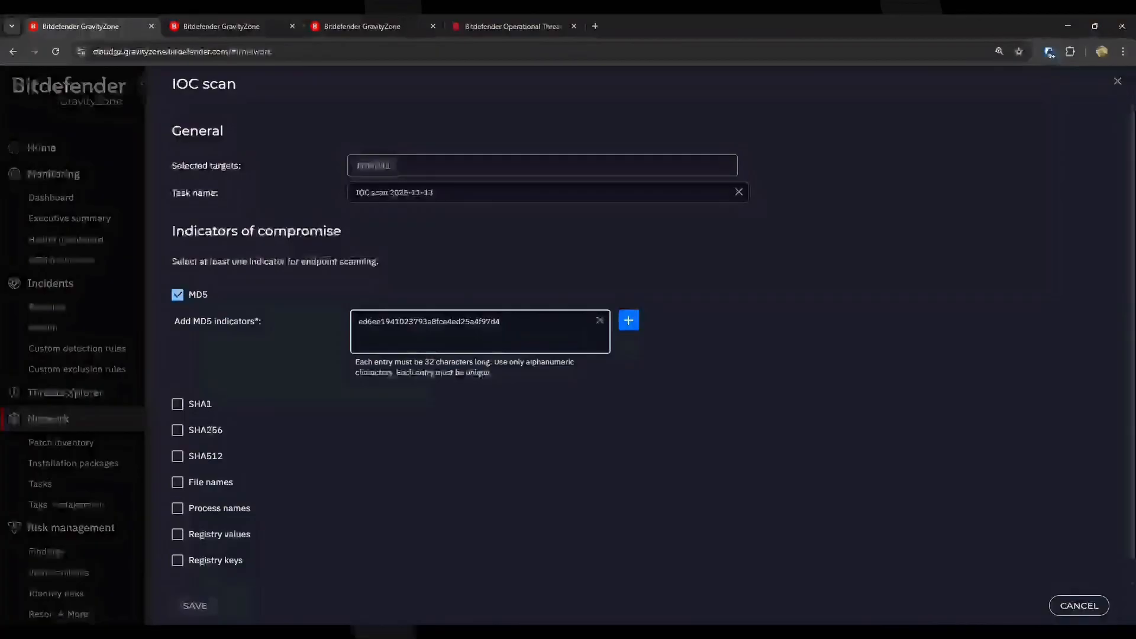
{"action": "left_click", "coordinate": [628, 322]}
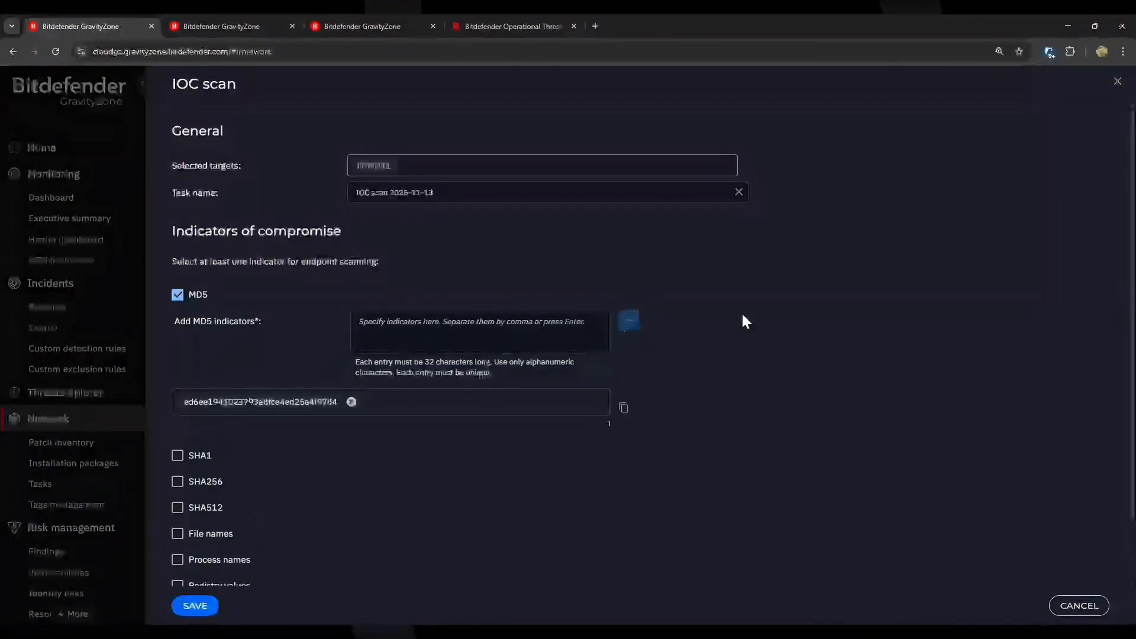
Review the remaining indicator types of the IOC scan and cancel its setup
{"action": "scroll", "coordinate": [752, 352], "scroll_direction": "down", "scroll_amount": 1}
{"action": "scroll", "coordinate": [752, 355], "scroll_direction": "down", "scroll_amount": 2}
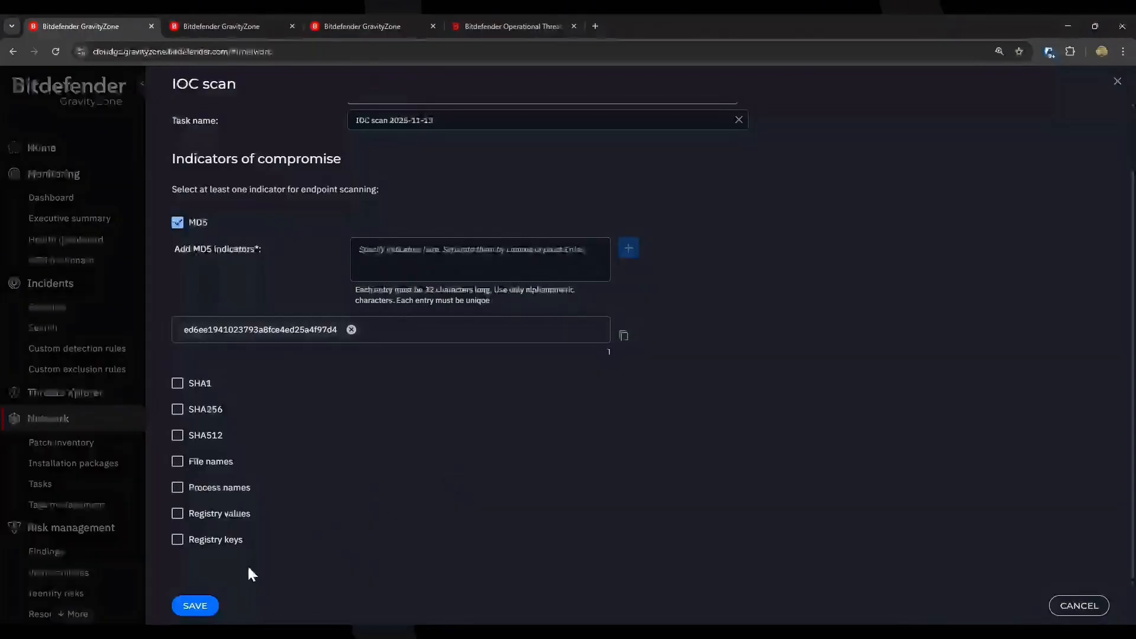
{"action": "scroll", "coordinate": [485, 486], "scroll_direction": "up", "scroll_amount": 1}
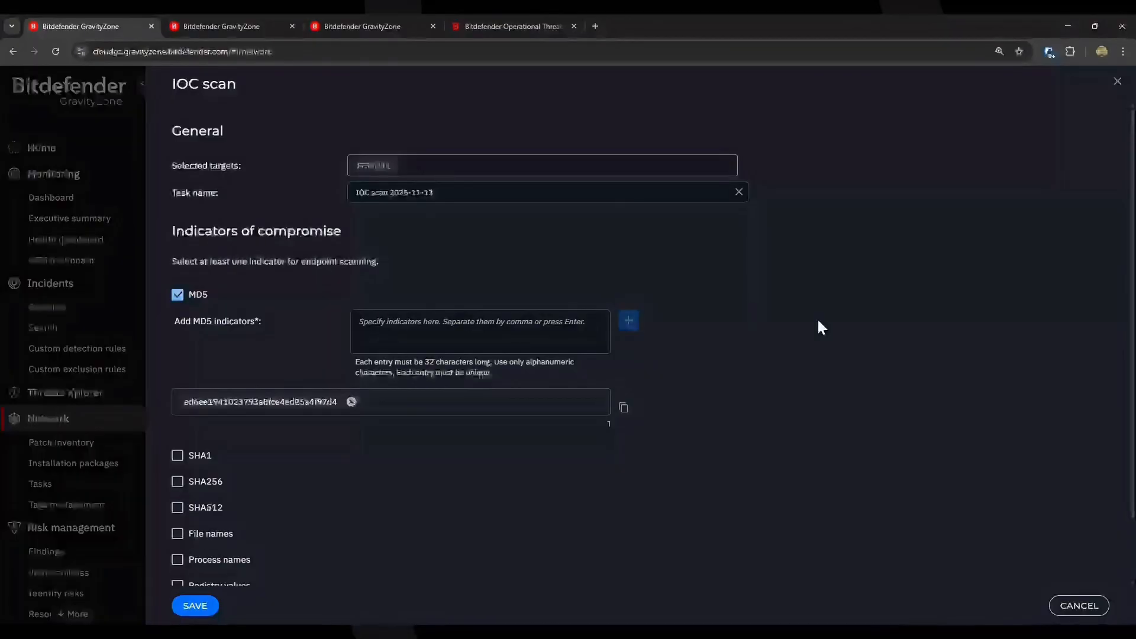
{"action": "left_click", "coordinate": [1073, 607]}
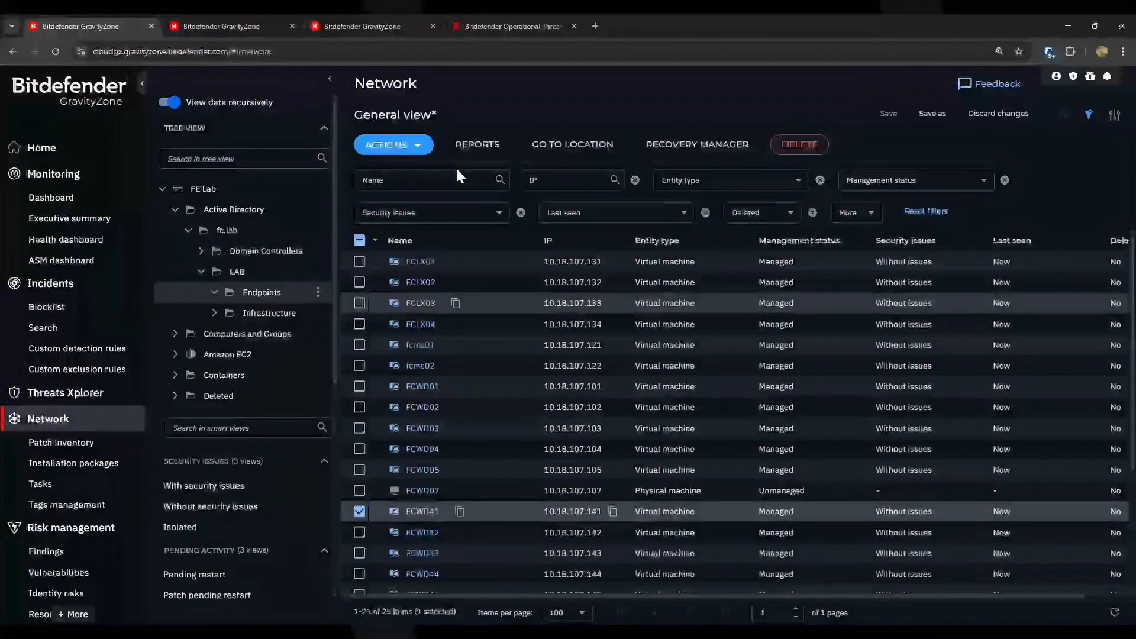
Review the actions available for the selected endpoint FCWD41 without running any of them
{"action": "left_click", "coordinate": [392, 145]}
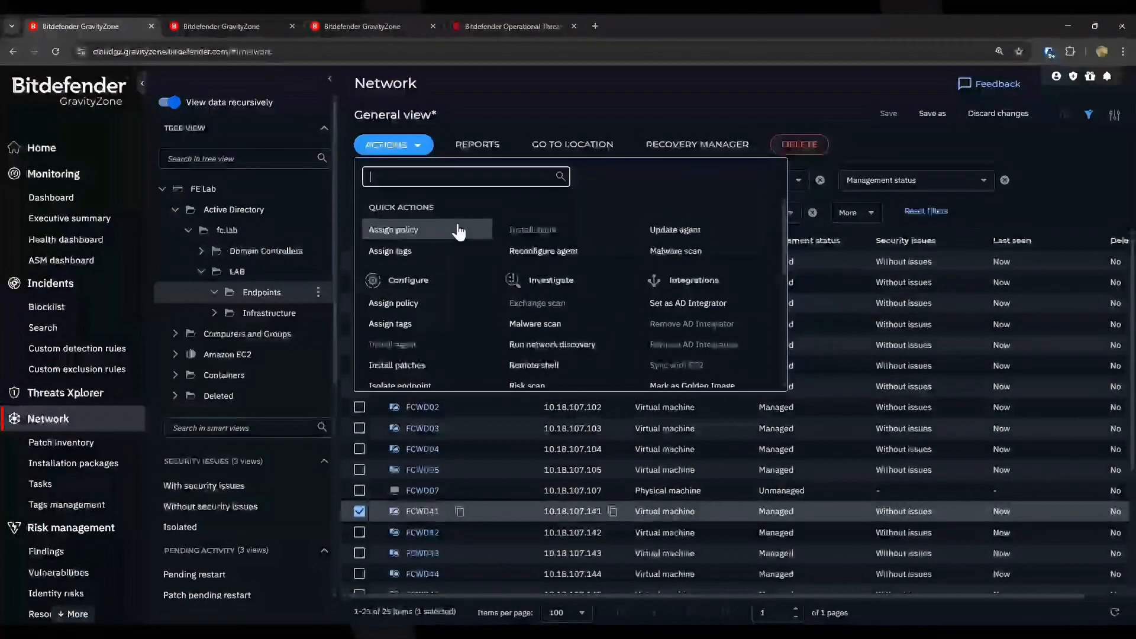
{"action": "scroll", "coordinate": [464, 219], "scroll_direction": "down", "scroll_amount": 1}
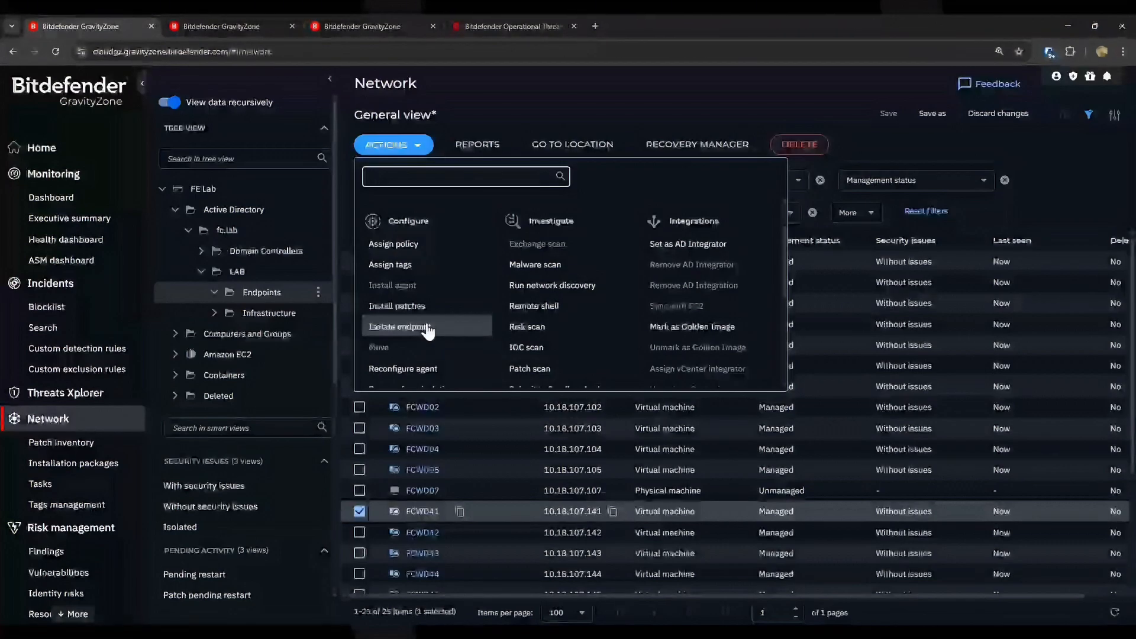
{"action": "scroll", "coordinate": [429, 329], "scroll_direction": "down", "scroll_amount": 2}
{"action": "left_click", "coordinate": [669, 84]}
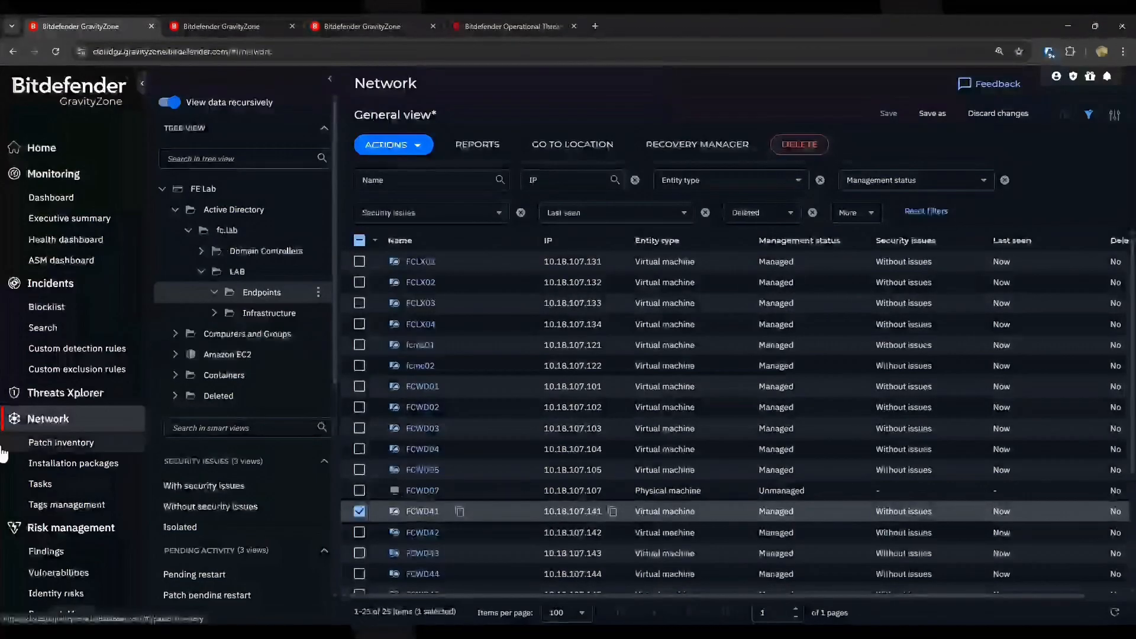
Start a new custom detection rule for processes and try the Path and Parent name matching criteria
{"action": "left_click", "coordinate": [76, 350]}
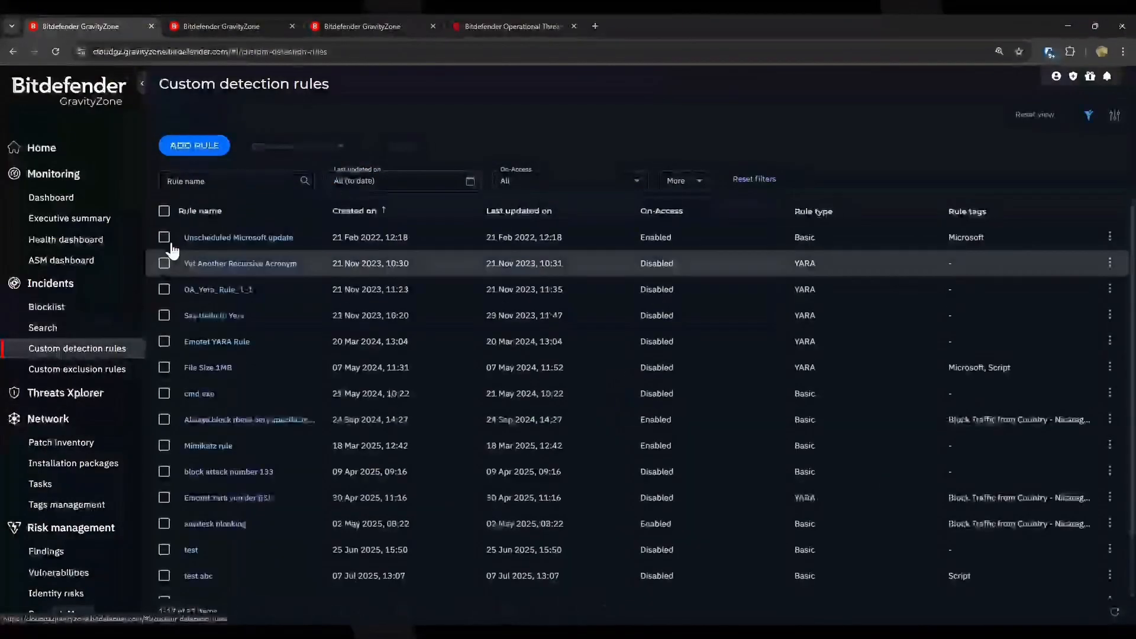
{"action": "left_click", "coordinate": [194, 145]}
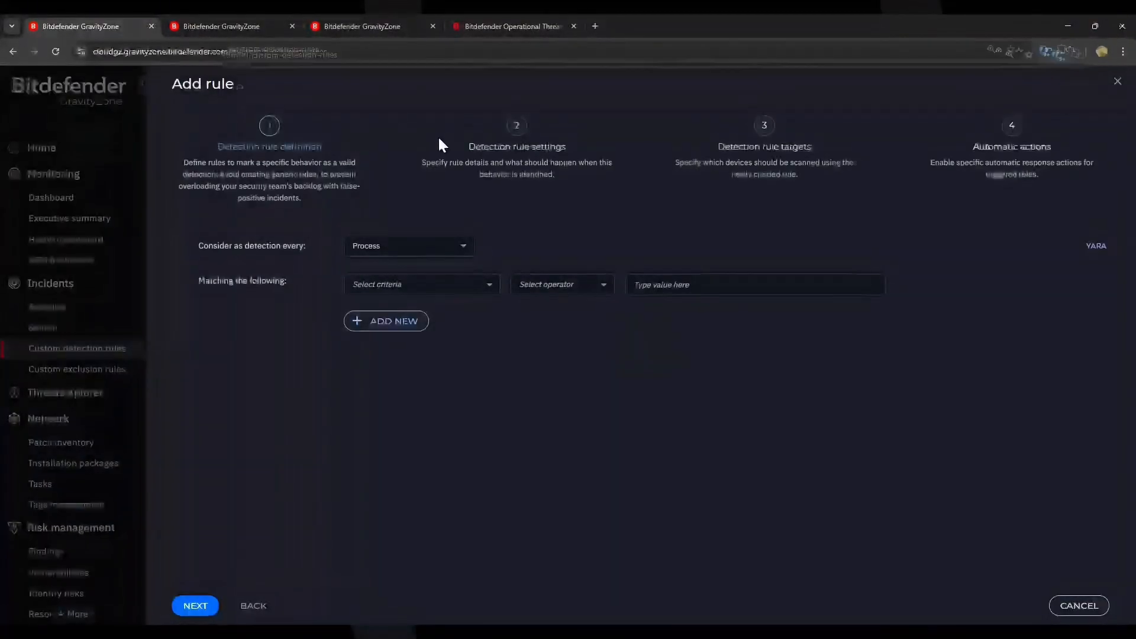
{"action": "left_click", "coordinate": [489, 291]}
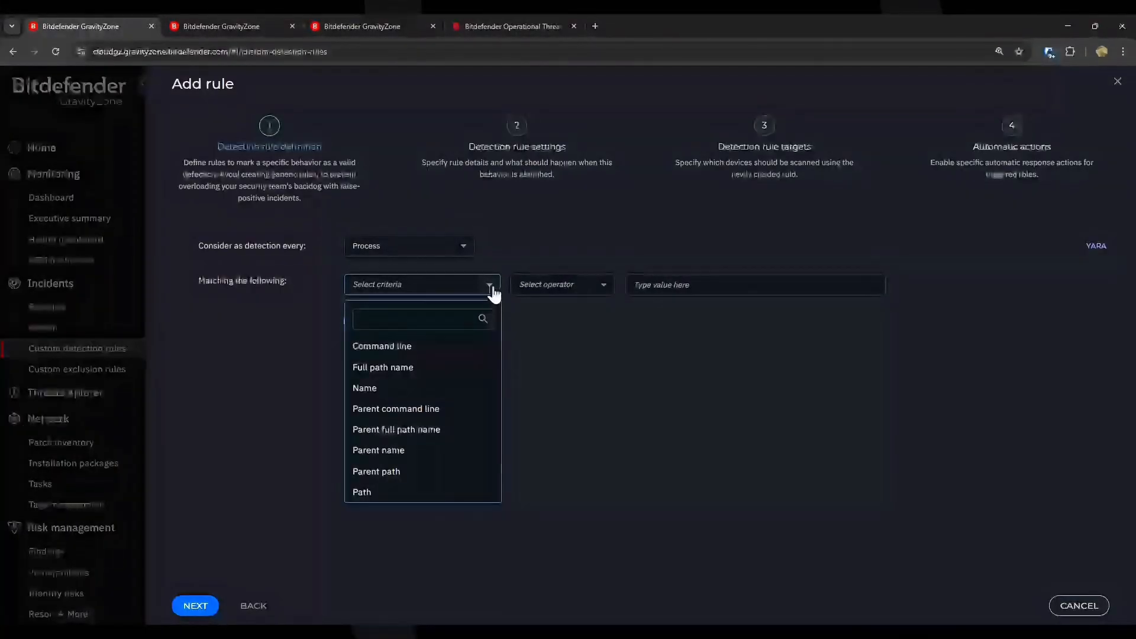
{"action": "left_click", "coordinate": [445, 493]}
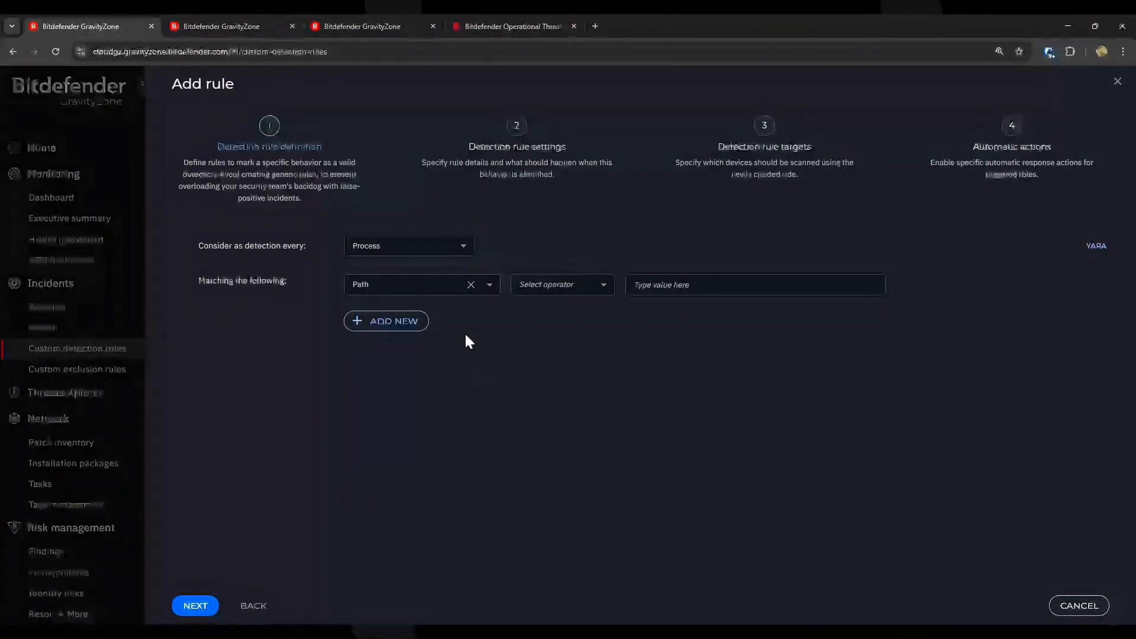
{"action": "left_click", "coordinate": [470, 284]}
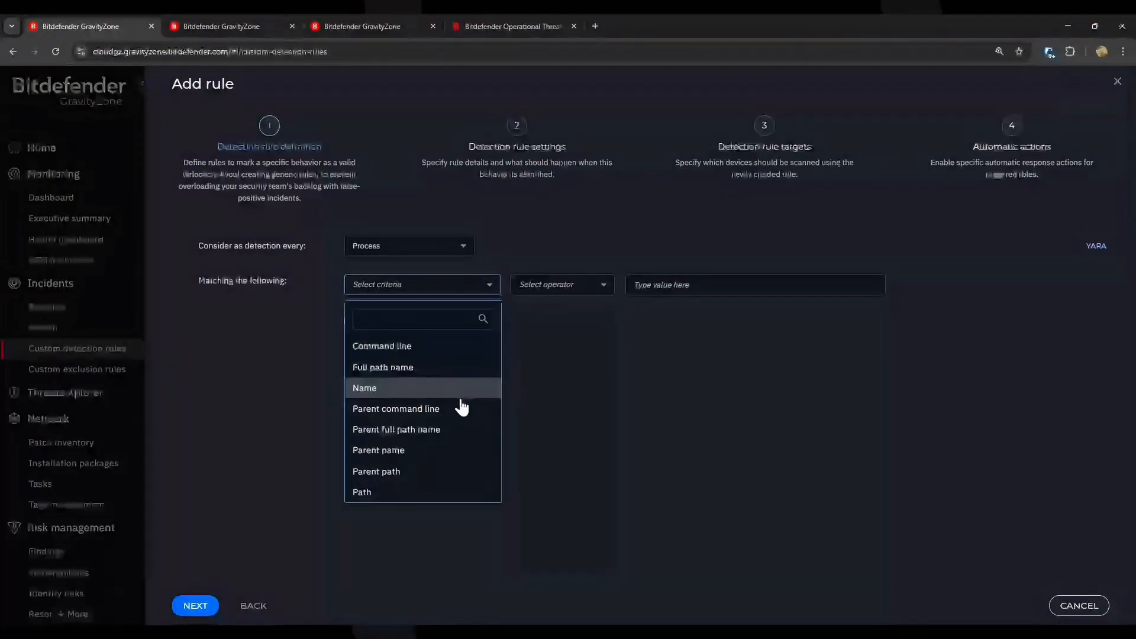
{"action": "left_click", "coordinate": [447, 451]}
{"action": "left_click", "coordinate": [471, 285]}
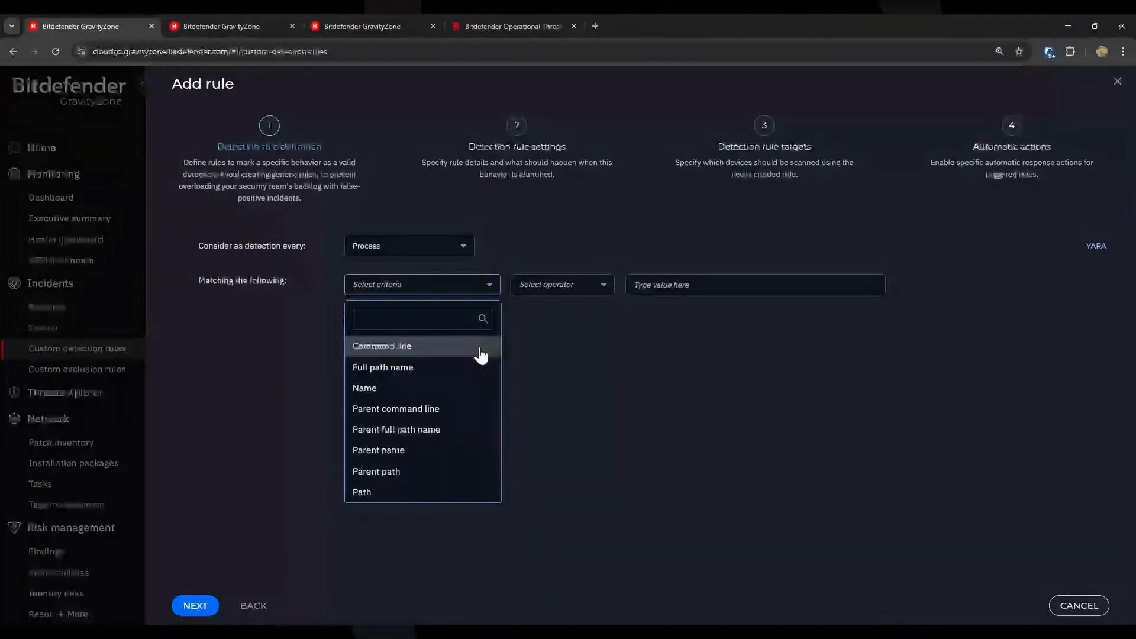
Define the rule to match every process whose name contains powershell.exe
{"action": "left_click", "coordinate": [438, 389]}
{"action": "left_click", "coordinate": [552, 287]}
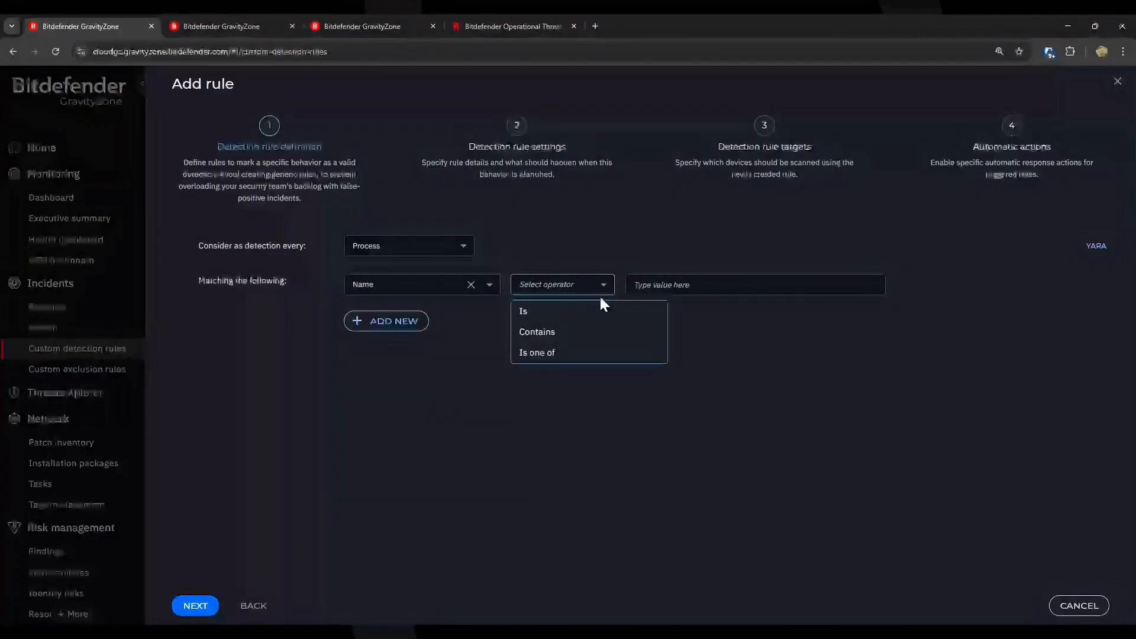
{"action": "left_click", "coordinate": [555, 332]}
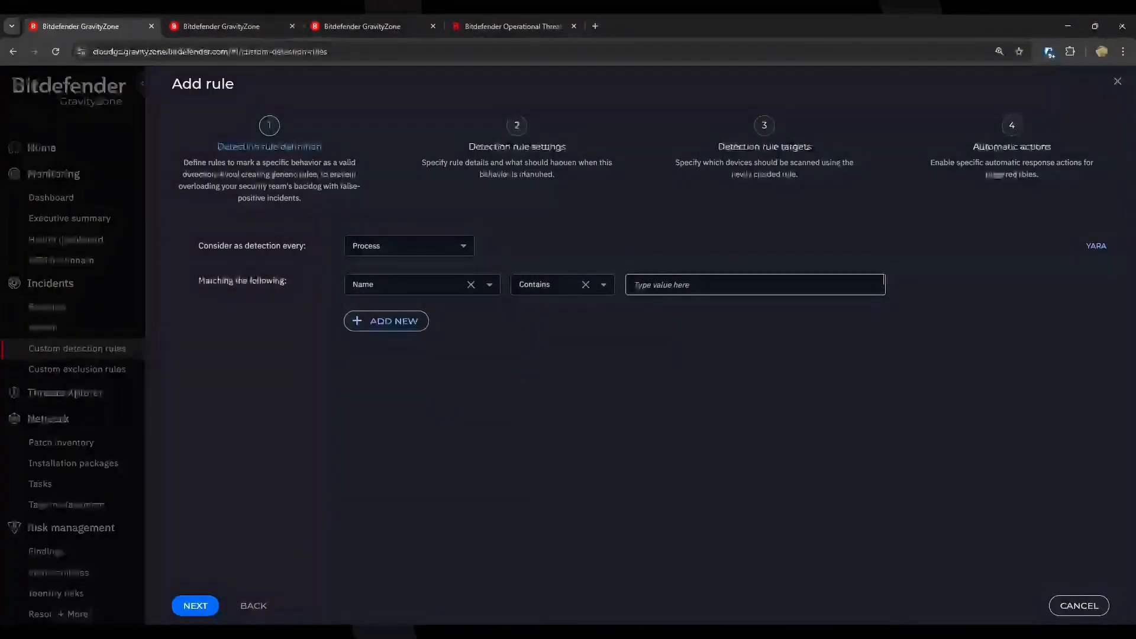
{"action": "type", "text": "powershell.exe"}
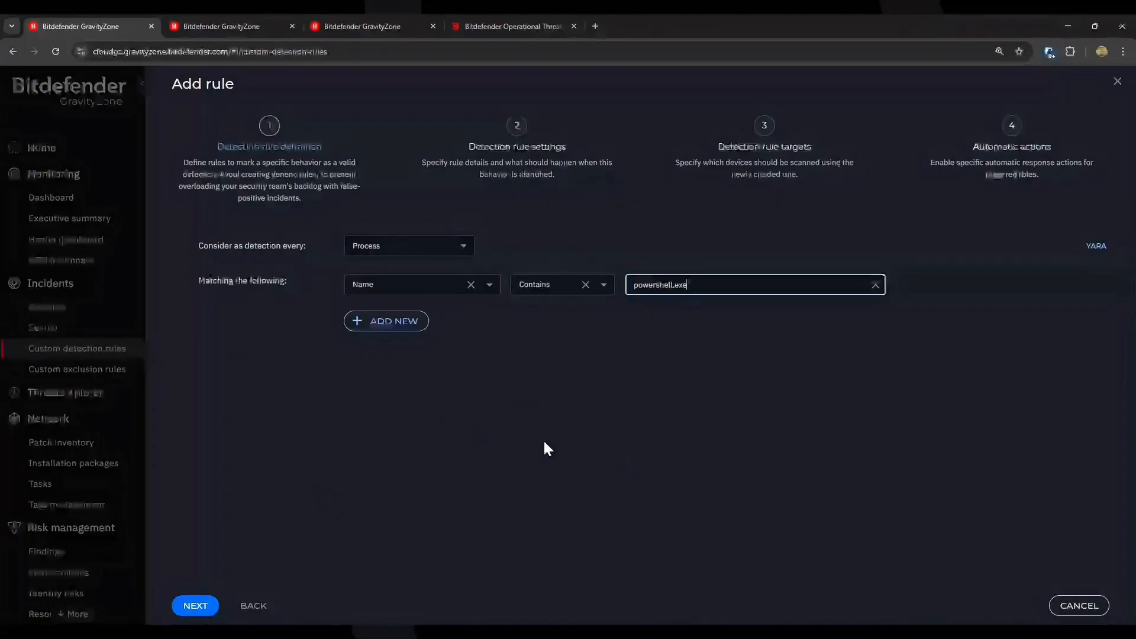
Name the rule MC_UC, keep on-access scanning and High alert severity, and accept FE Lab as its target
{"action": "left_click", "coordinate": [188, 607]}
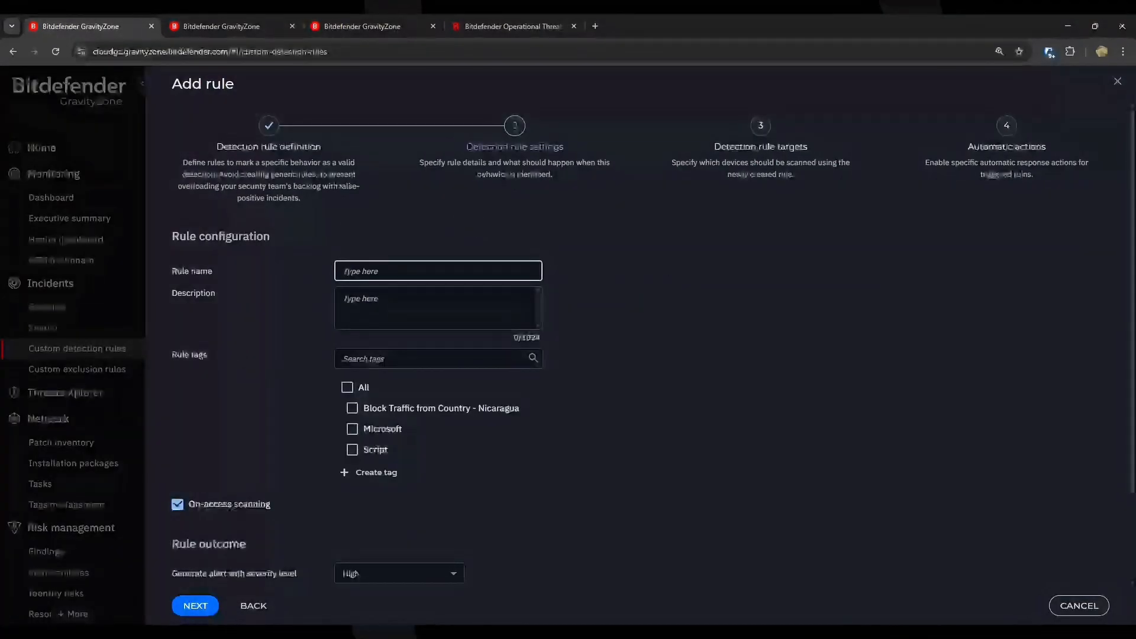
{"action": "type", "text": "MC_UC"}
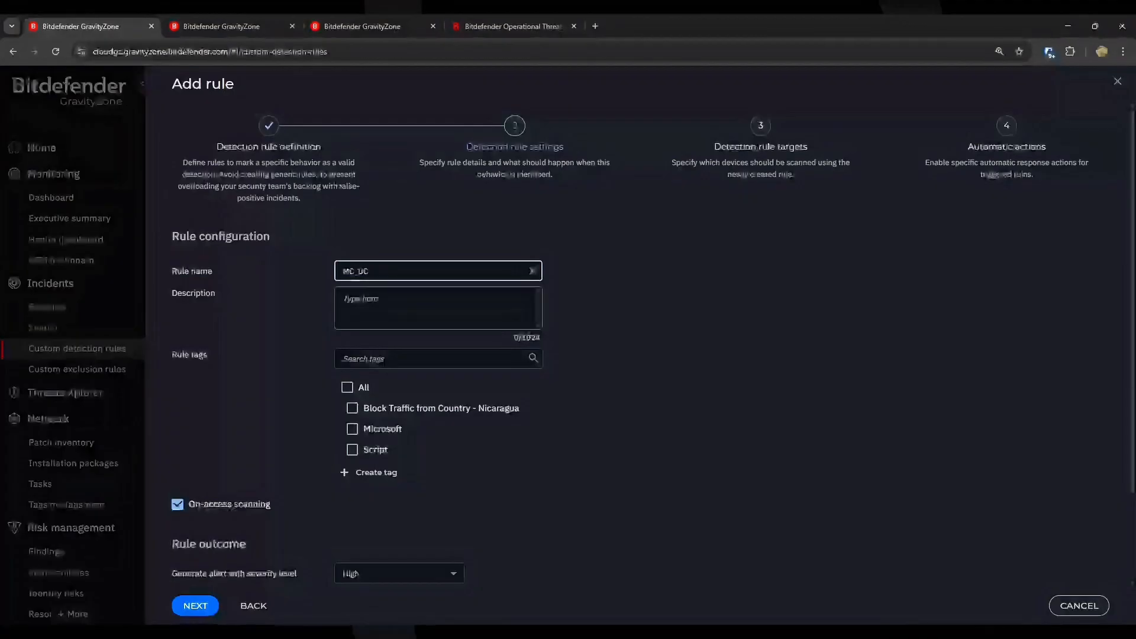
{"action": "scroll", "coordinate": [620, 354], "scroll_direction": "down", "scroll_amount": 2}
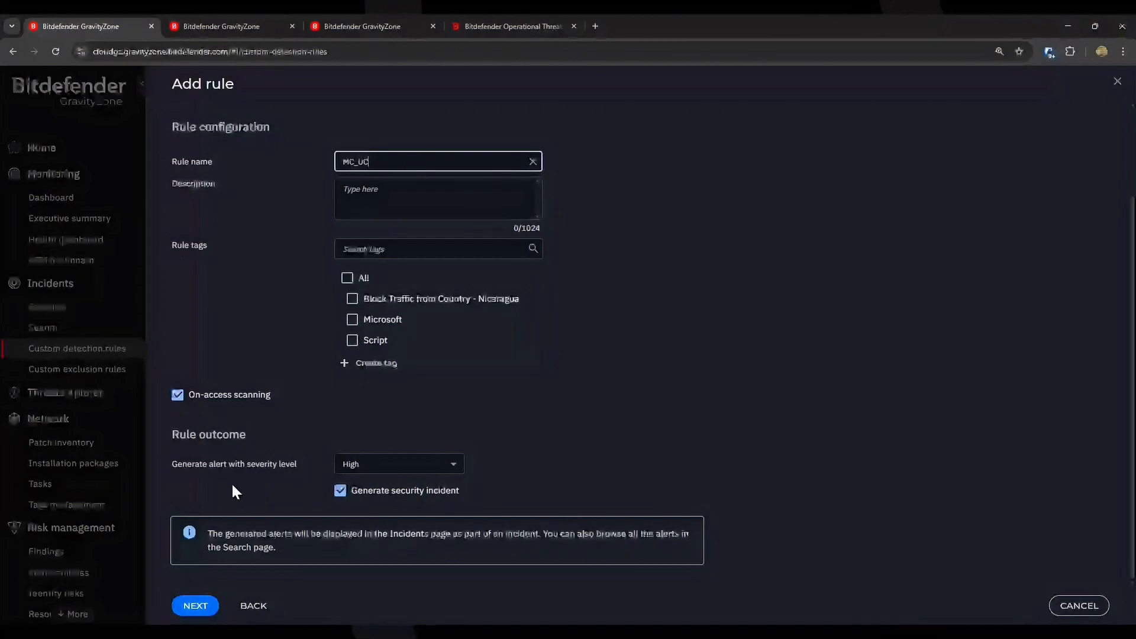
{"action": "left_click", "coordinate": [195, 606]}
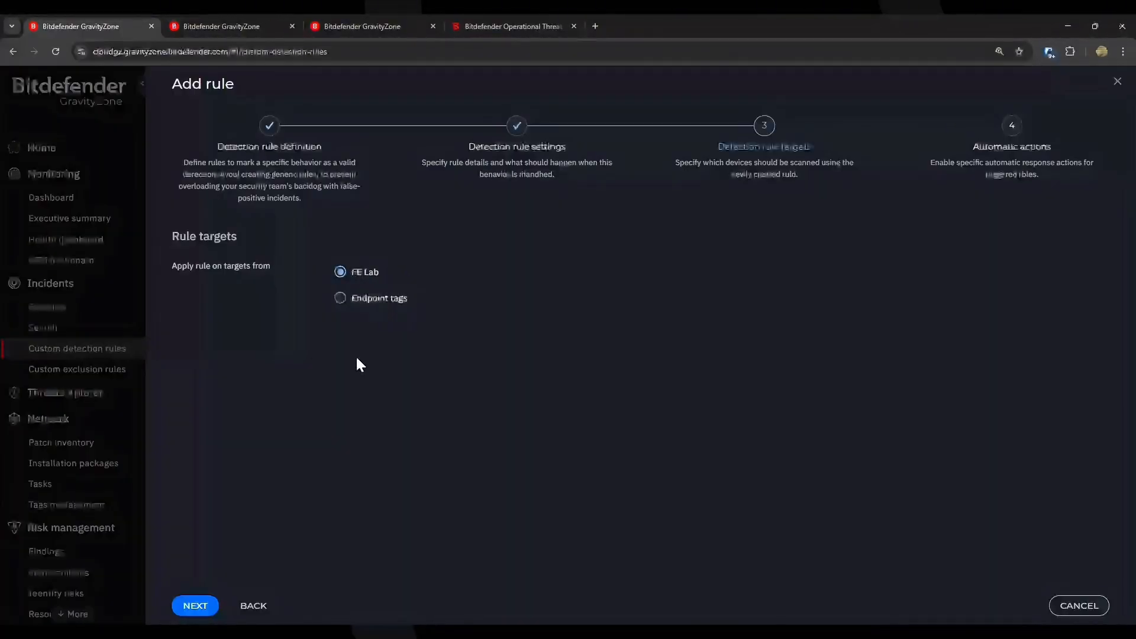
{"action": "left_click", "coordinate": [194, 606]}
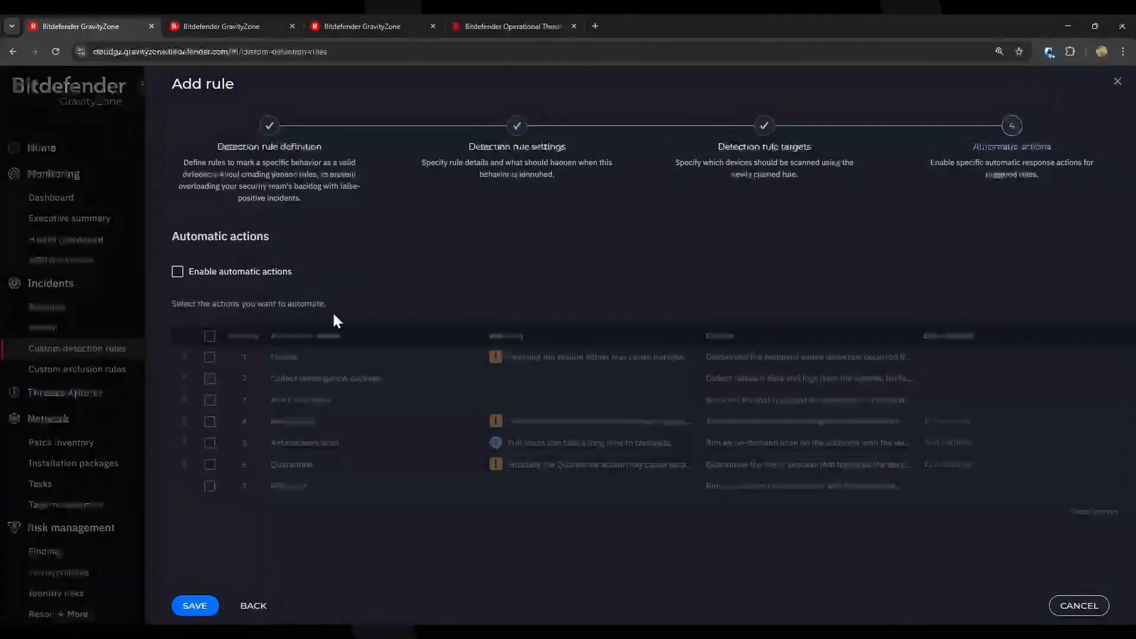
Enable automatic actions with Isolate for the rule, and cancel the rule creation
{"action": "left_click", "coordinate": [179, 272]}
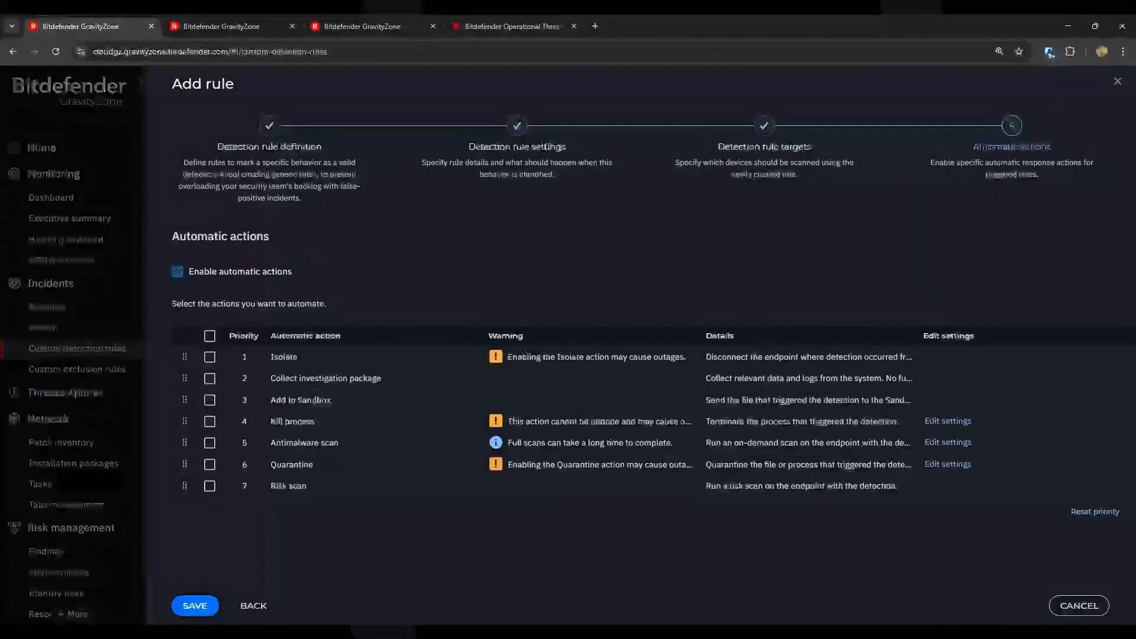
{"action": "left_click", "coordinate": [210, 358]}
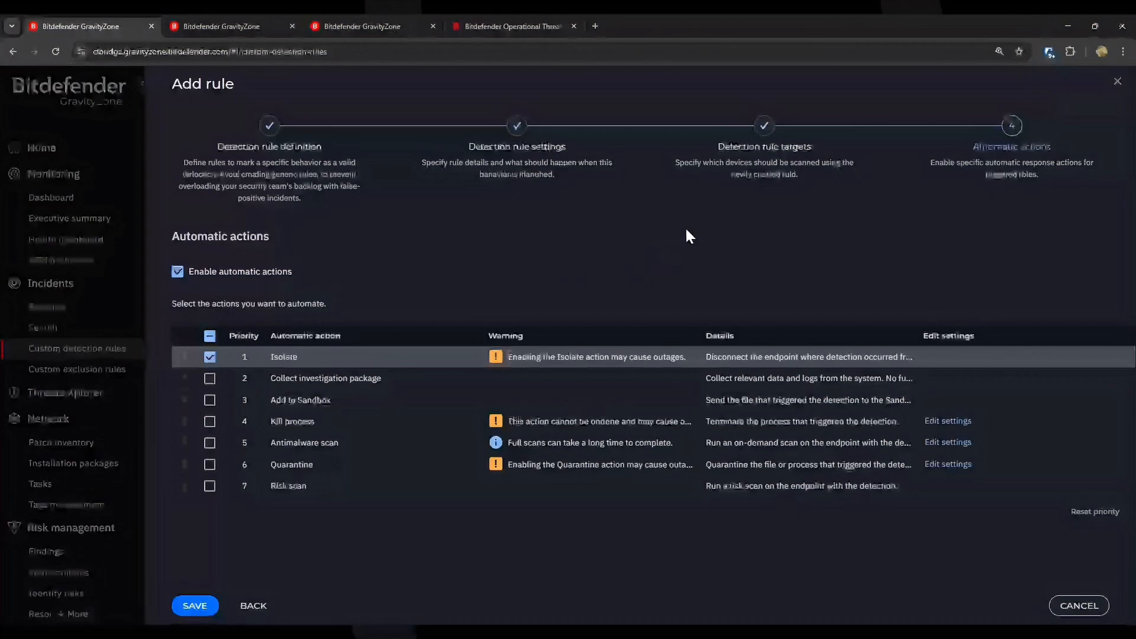
{"action": "left_click", "coordinate": [270, 274]}
{"action": "left_click", "coordinate": [1077, 604]}
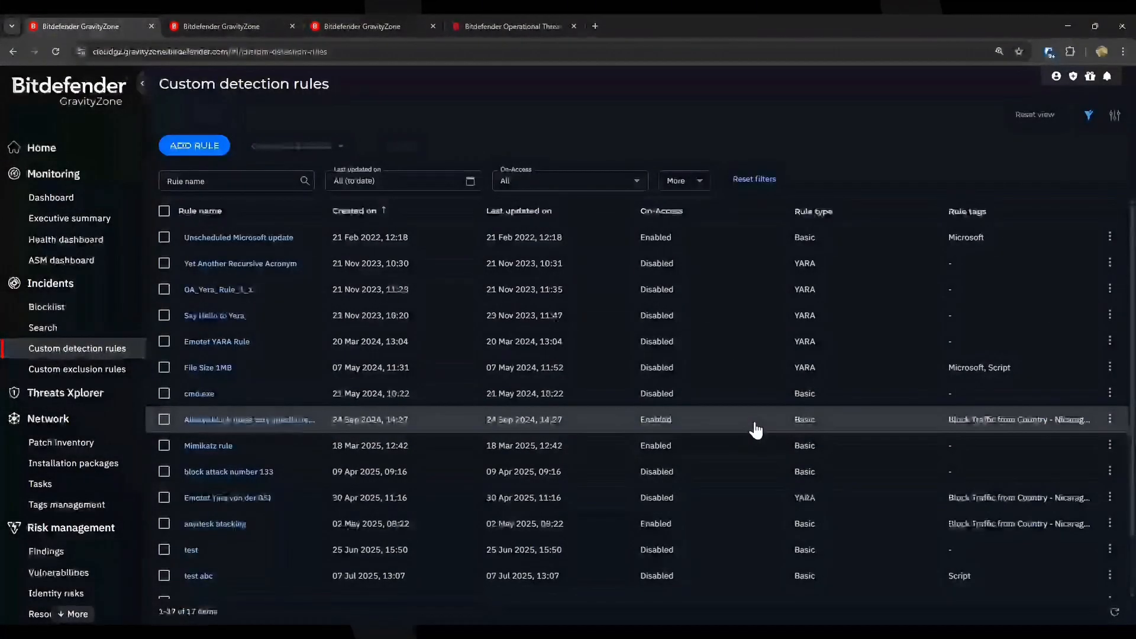